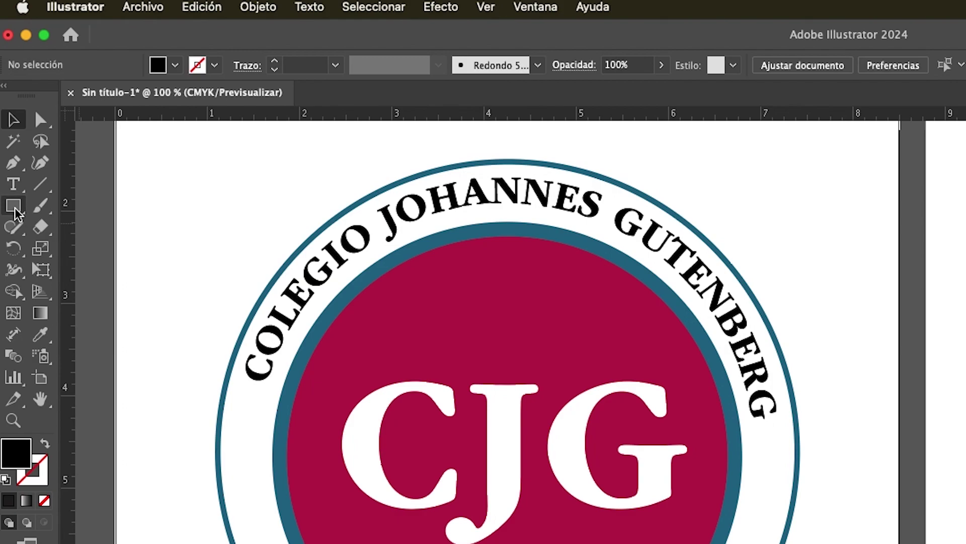
# Draw a perfect black circle, about 5.83 in wide, on the second artboard
pyautogui.click(14, 207)
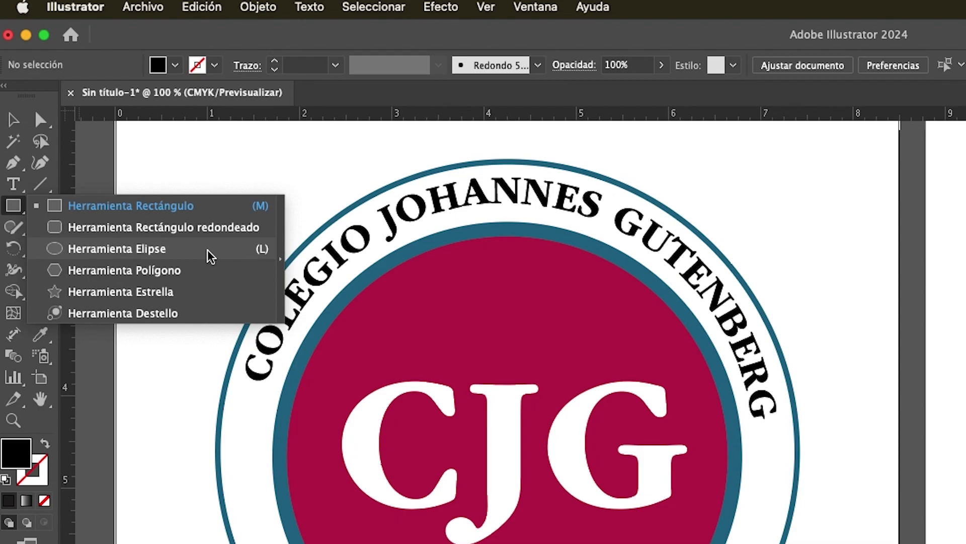
pyautogui.click(207, 250)
pyautogui.hscroll(5, 266, 168)
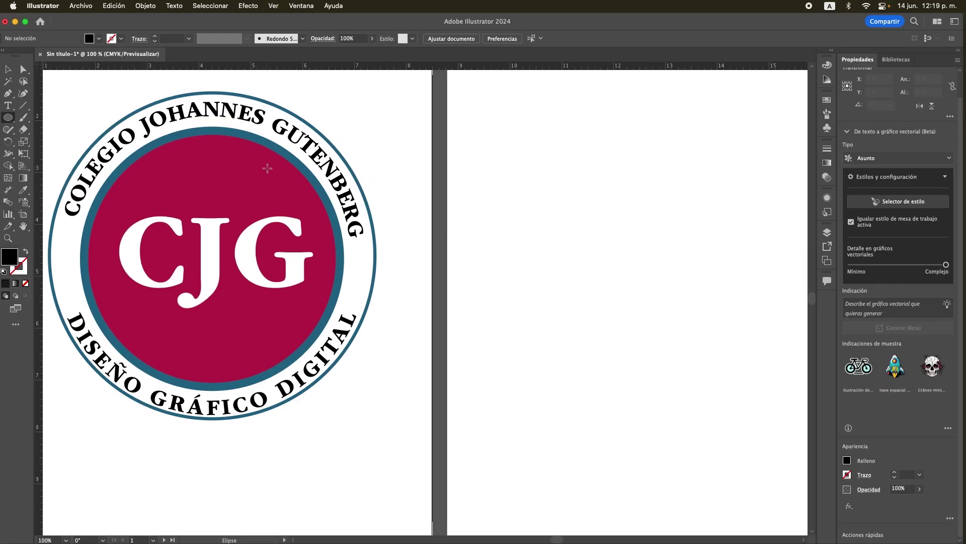
pyautogui.hscroll(3, 266, 168)
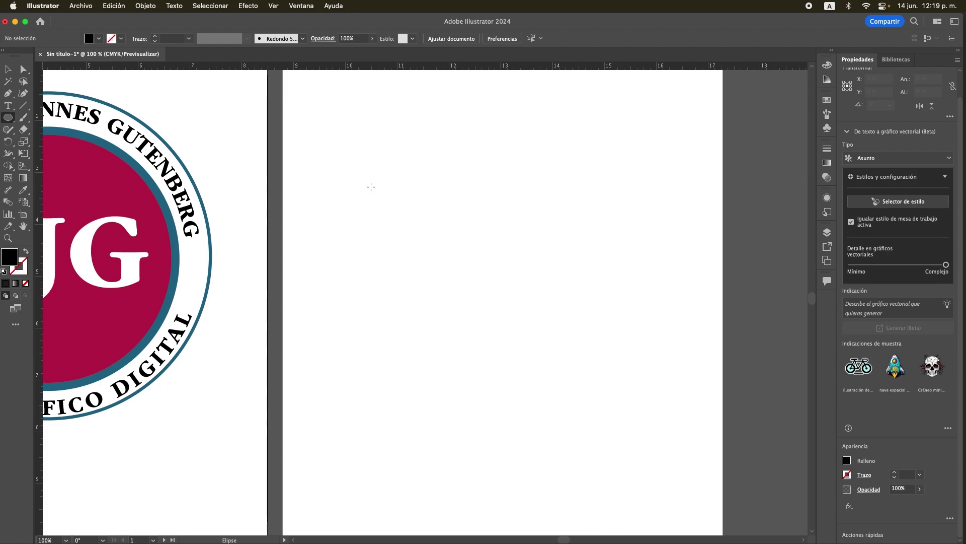
pyautogui.press('shift')
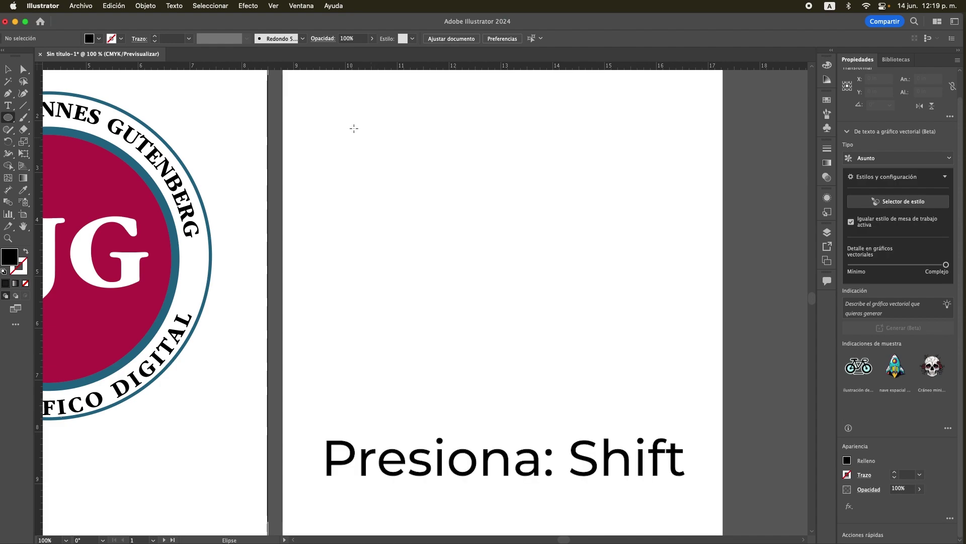
pyautogui.moveTo(345, 116)
pyautogui.mouseDown()
pyautogui.moveTo(522, 312)
pyautogui.moveTo(585, 417)
pyautogui.mouseUp()
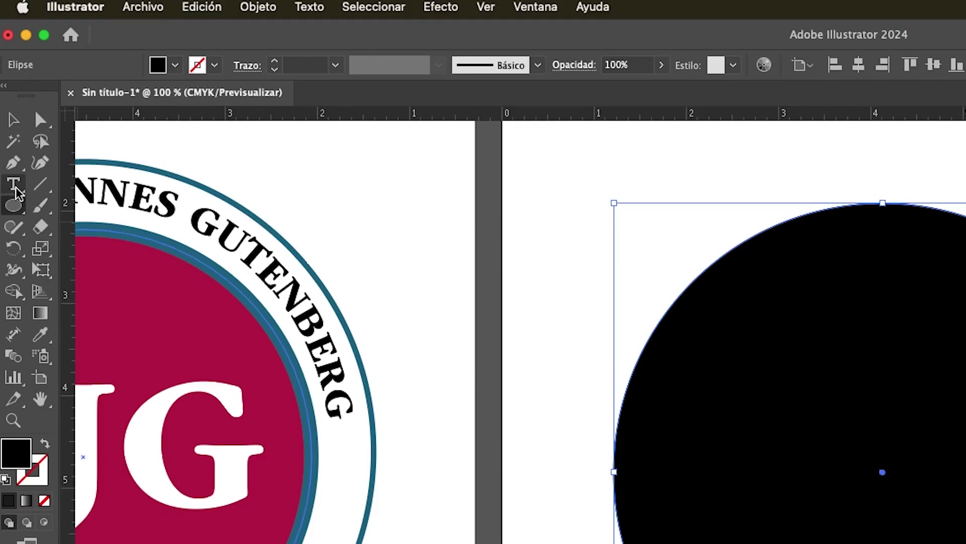
# Type 'Colegio Johannes Gutenberg' as path text starting at the circle's top
pyautogui.click(8, 105)
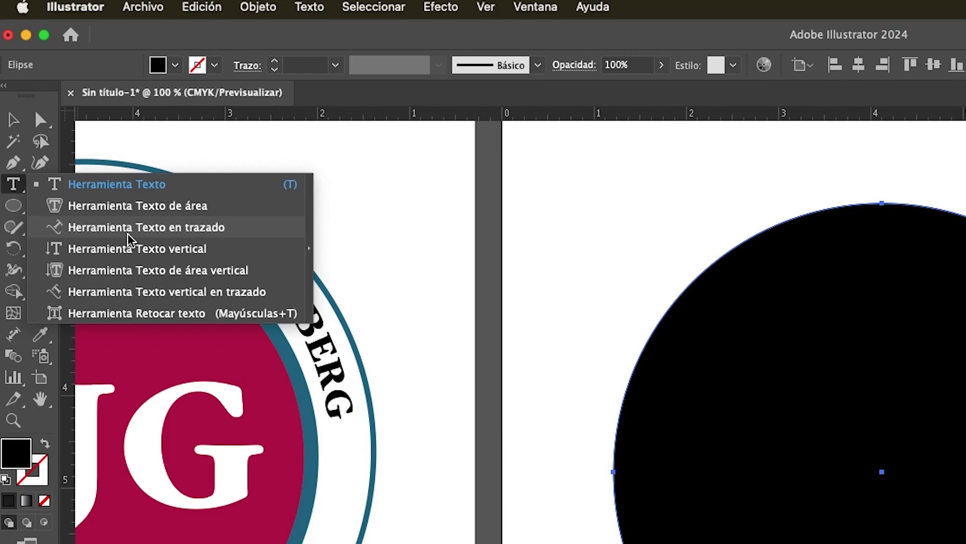
pyautogui.click(129, 232)
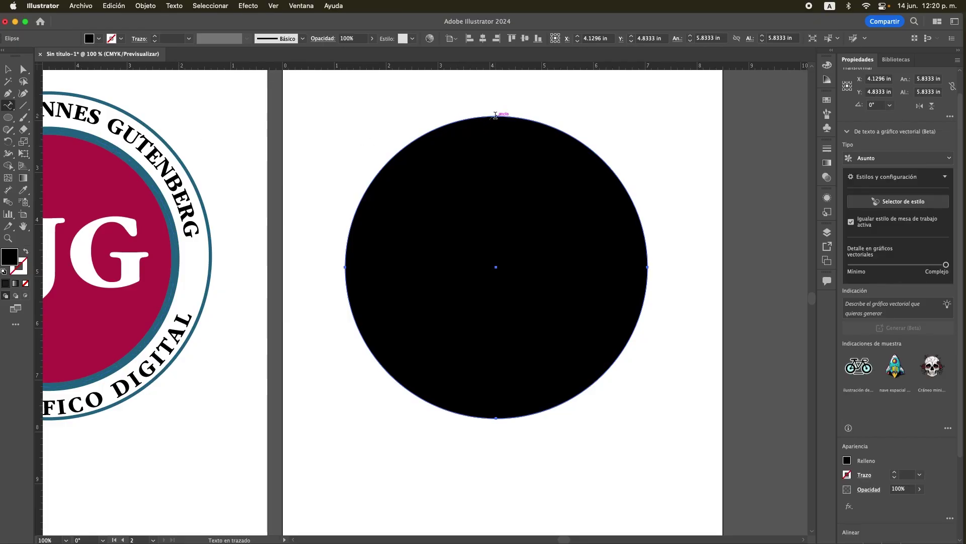
pyautogui.click(496, 115)
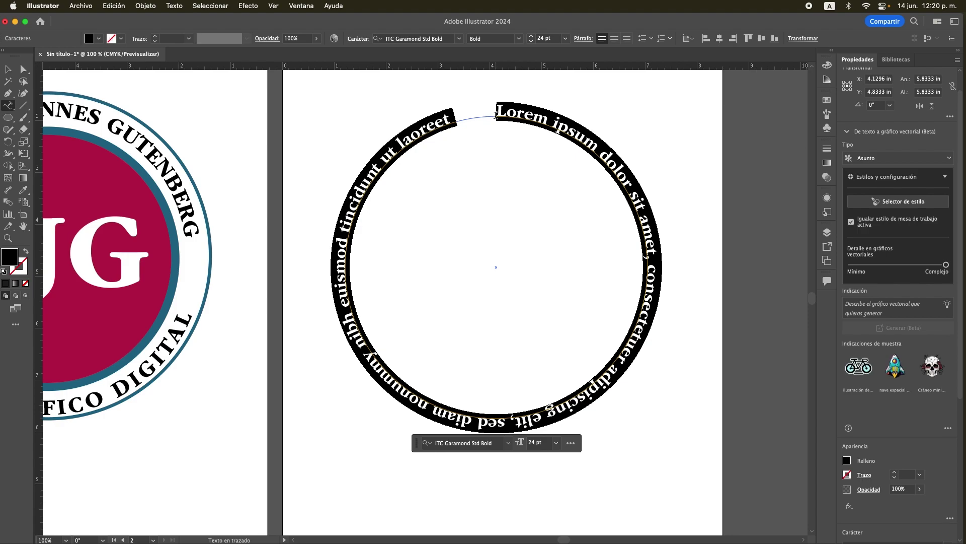
pyautogui.write('Coleg')
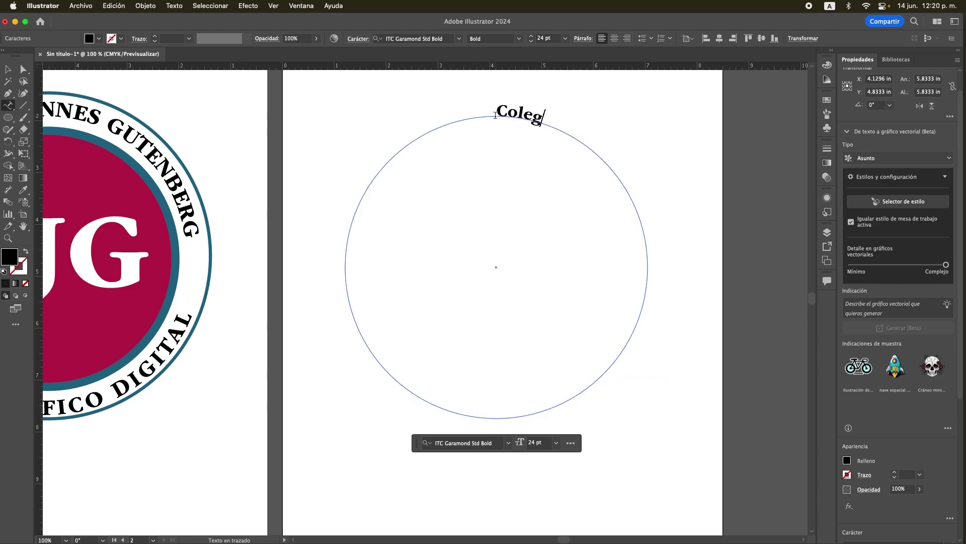
pyautogui.write('io Joh')
pyautogui.write('annes Gu')
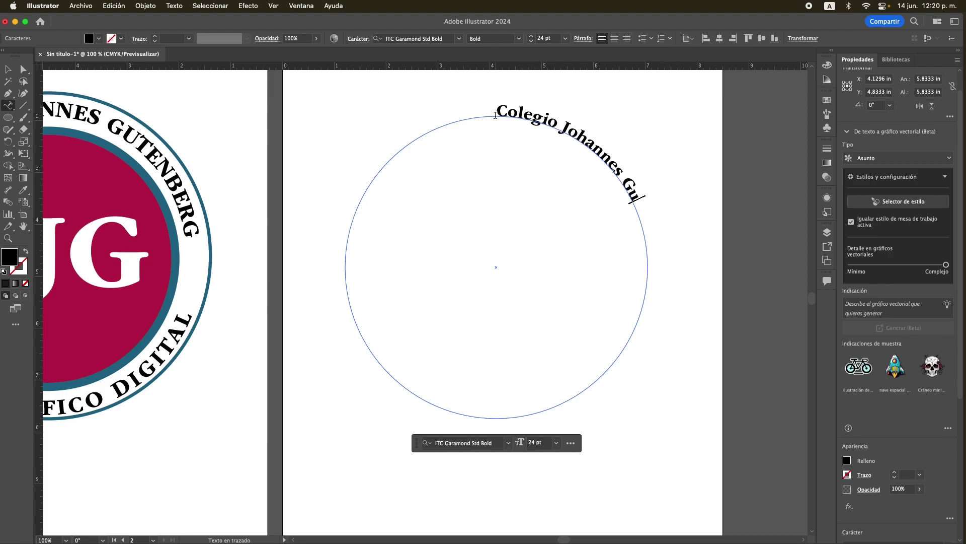
pyautogui.write('tenberg')
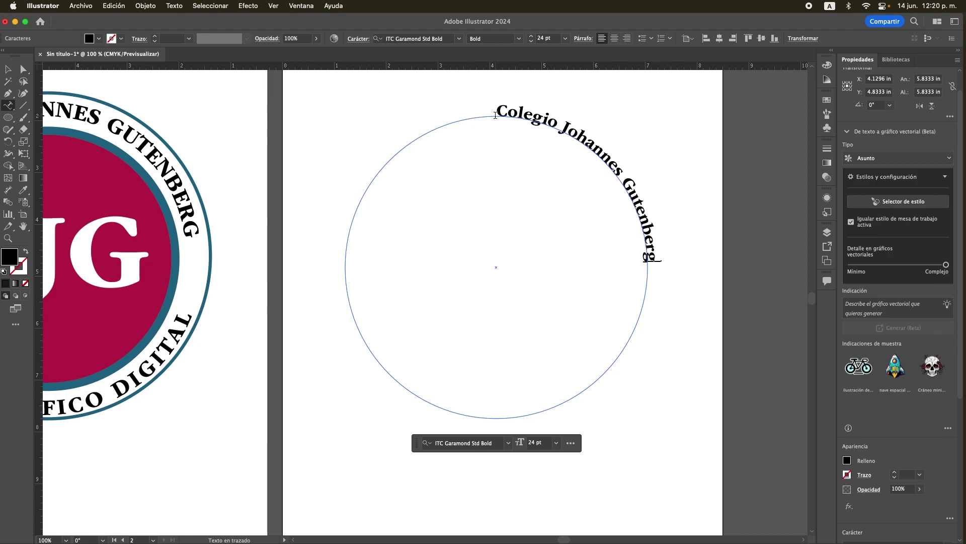
pyautogui.click(8, 69)
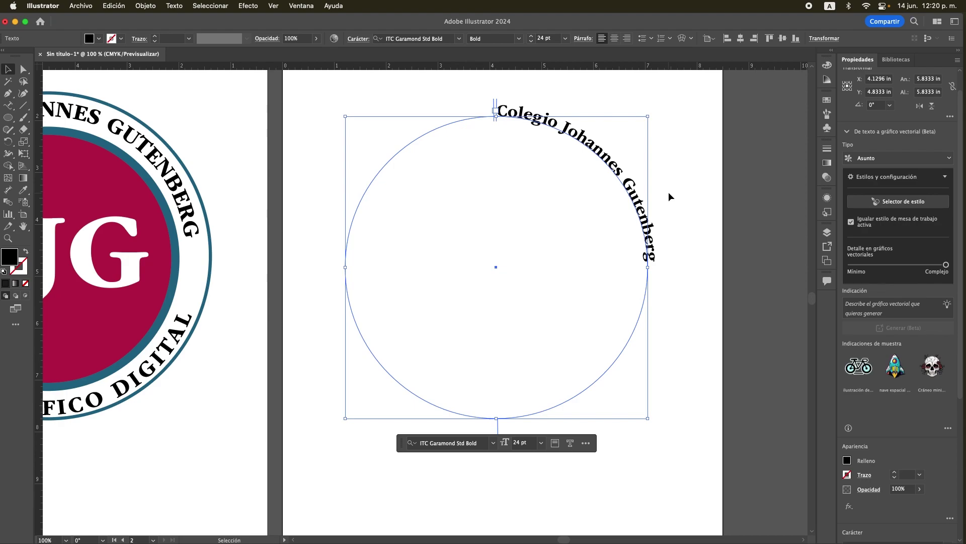
pyautogui.doubleClick(559, 146)
pyautogui.press('super+a')
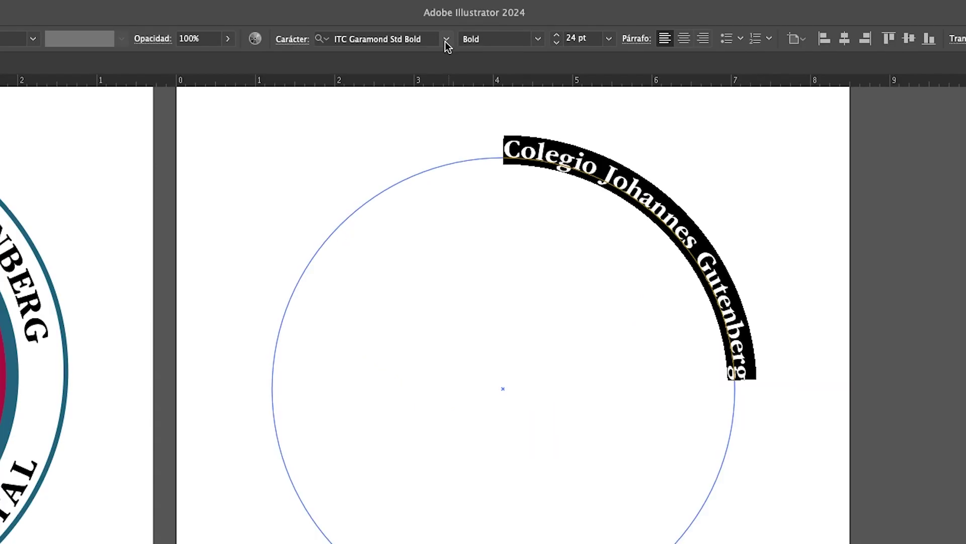
pyautogui.click(446, 41)
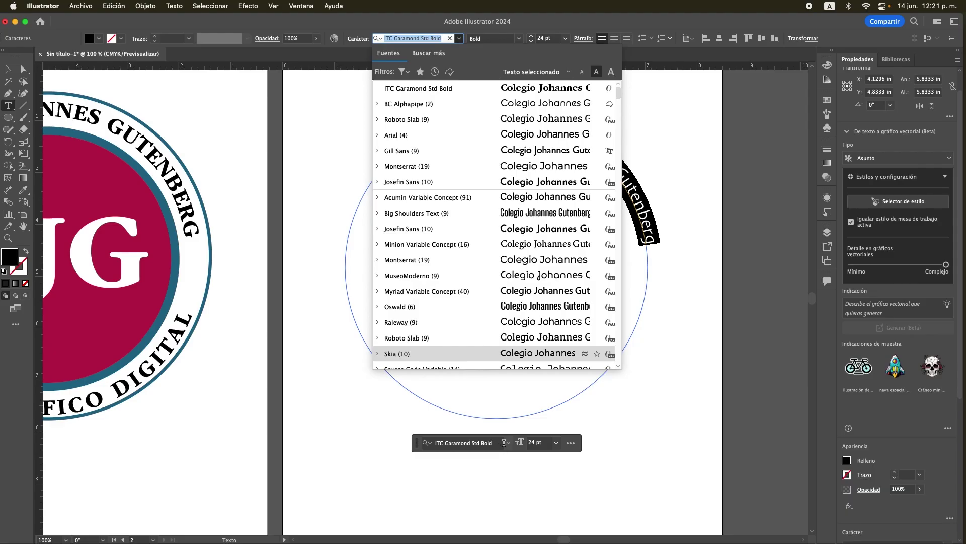
pyautogui.click(521, 512)
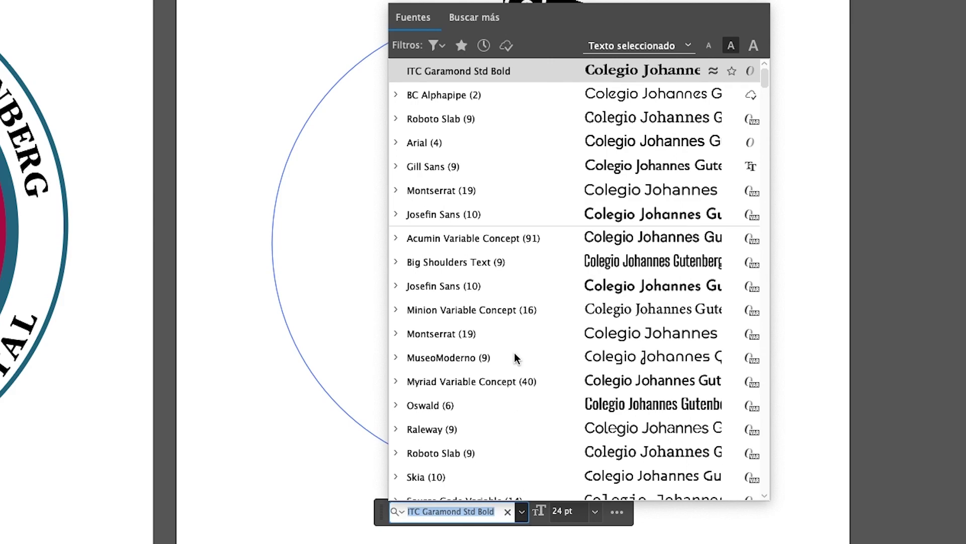
pyautogui.click(486, 71)
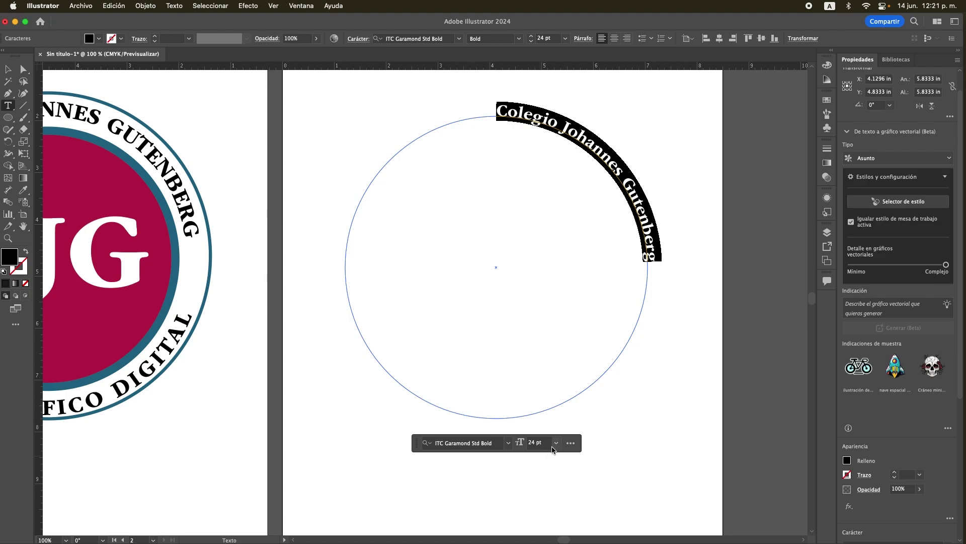
# Enlarge the curved school name to 28 pt and move its start so it arches over the top
pyautogui.press('super+shift+period')
pyautogui.press('super+shift+period')
pyautogui.press('Escape')
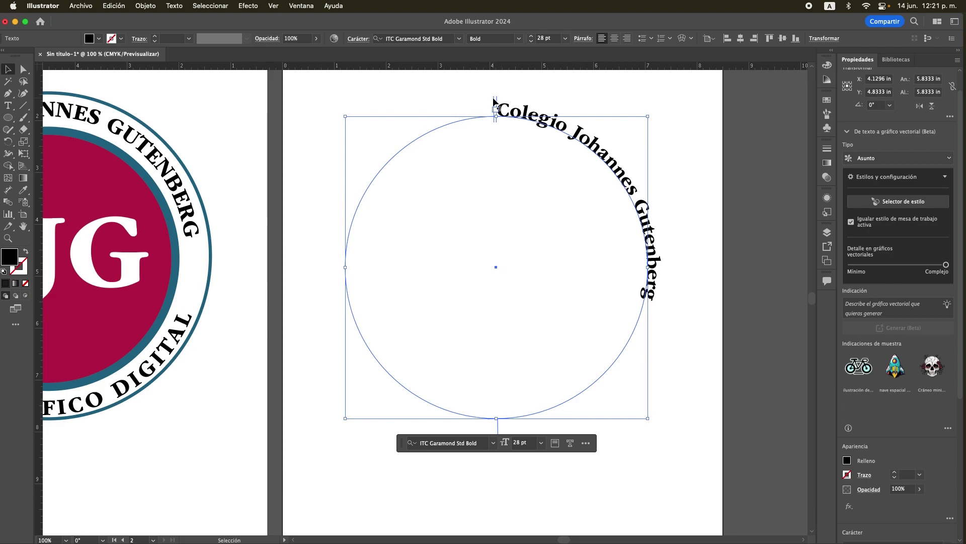
pyautogui.moveTo(493, 97); pyautogui.dragTo(365, 188)
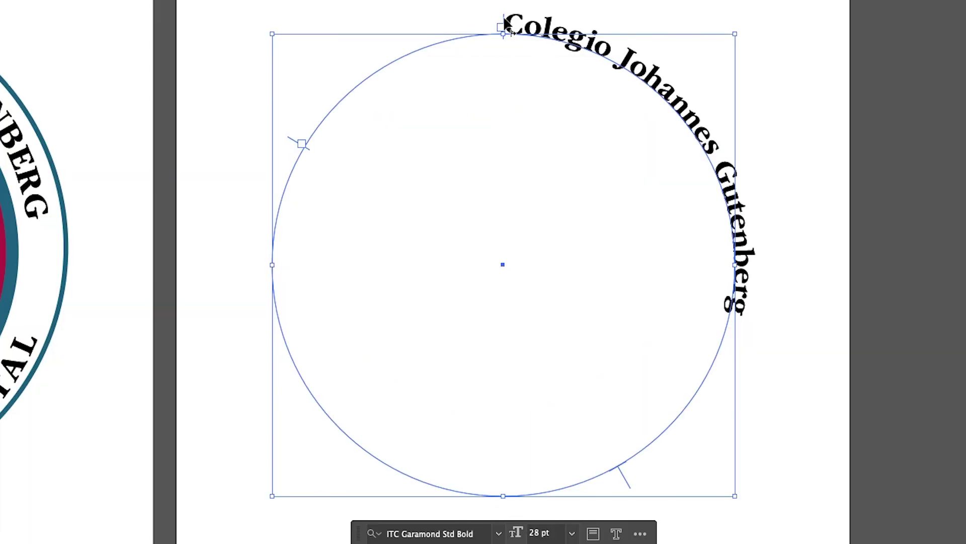
pyautogui.moveTo(498, 105)
pyautogui.mouseDown()
pyautogui.moveTo(425, 14)
pyautogui.moveTo(335, 53)
pyautogui.mouseUp()
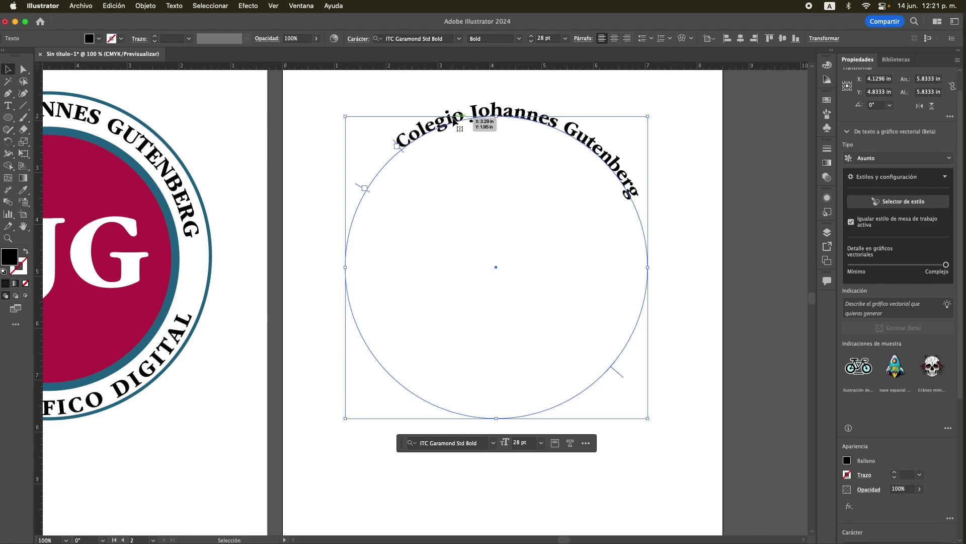
# Reselect the curved text and highlight the entire phrase for editing
pyautogui.hscroll(-6, 347, 158)
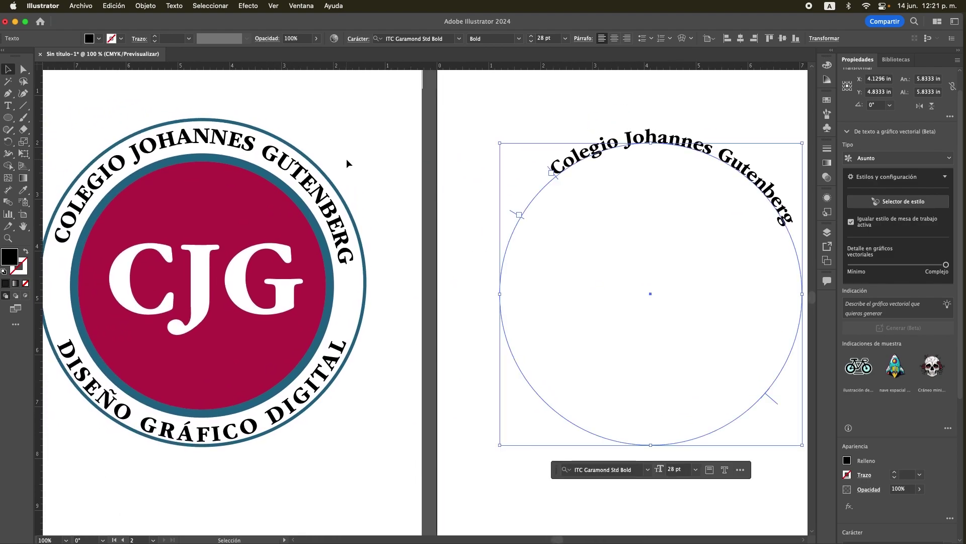
pyautogui.hscroll(2, 347, 164)
pyautogui.hscroll(3, 345, 159)
pyautogui.hscroll(3, 344, 159)
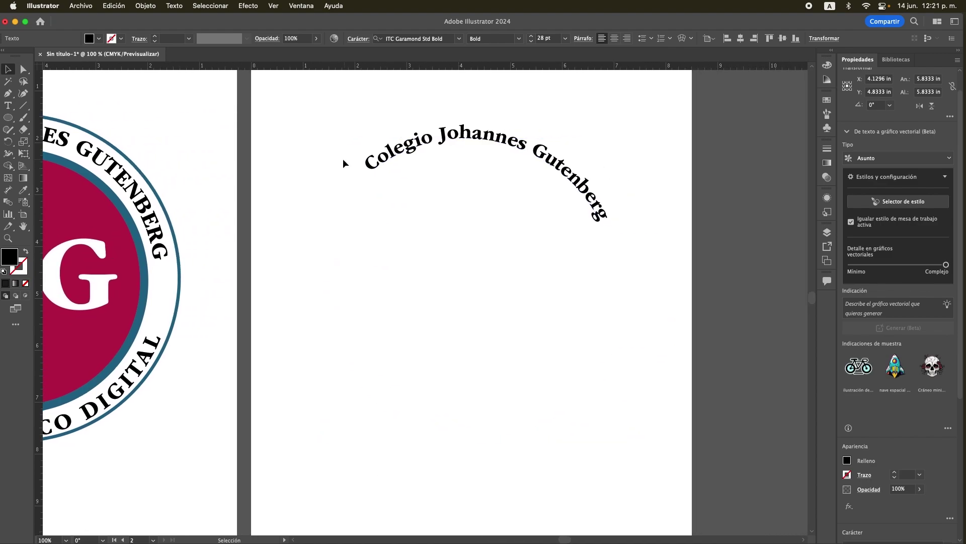
pyautogui.hscroll(2, 340, 159)
pyautogui.click(361, 159)
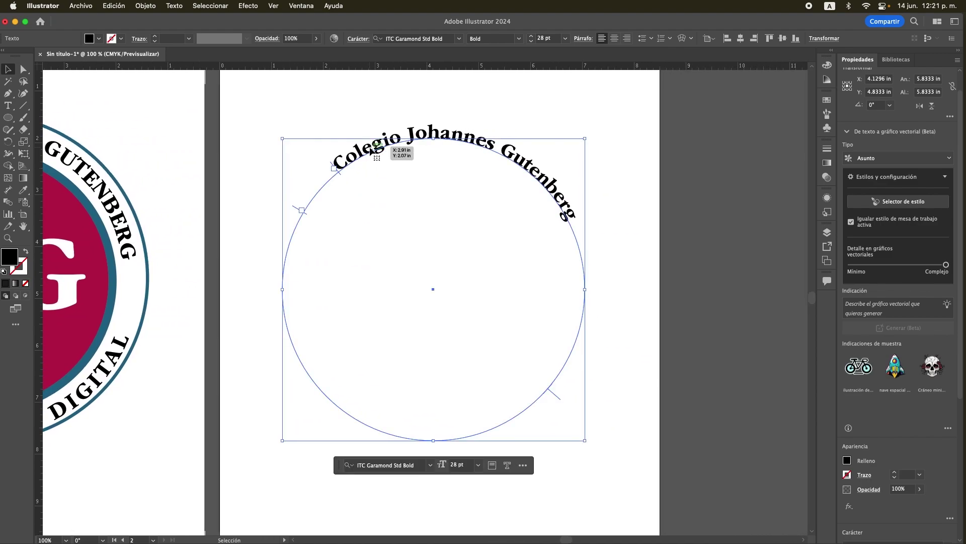
pyautogui.tripleClick(375, 153)
pyautogui.click(371, 151)
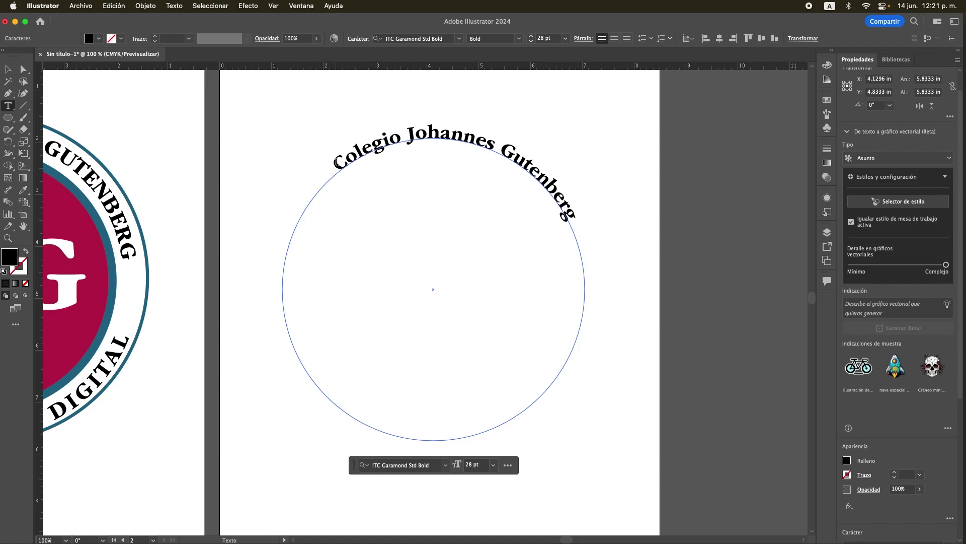
pyautogui.moveTo(338, 161); pyautogui.dragTo(566, 227)
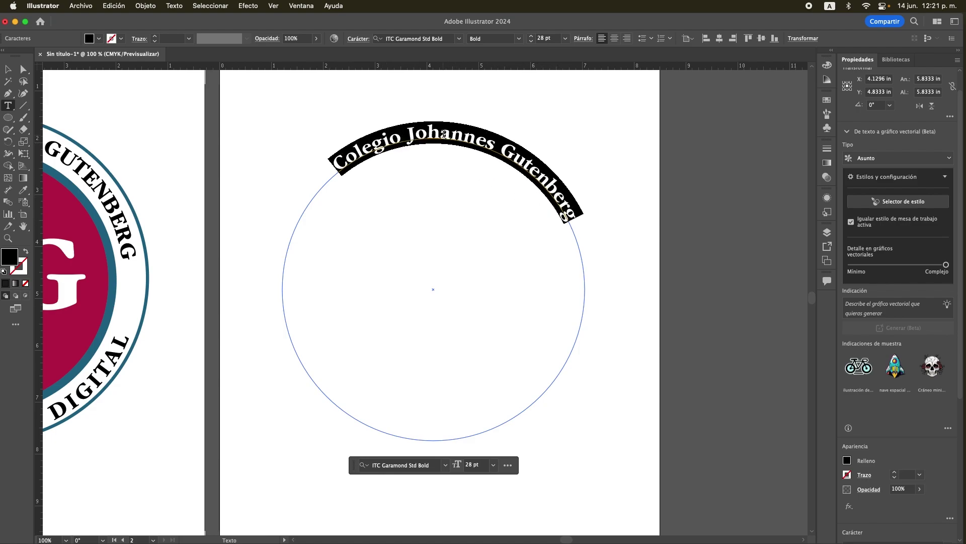
pyautogui.tripleClick(444, 135)
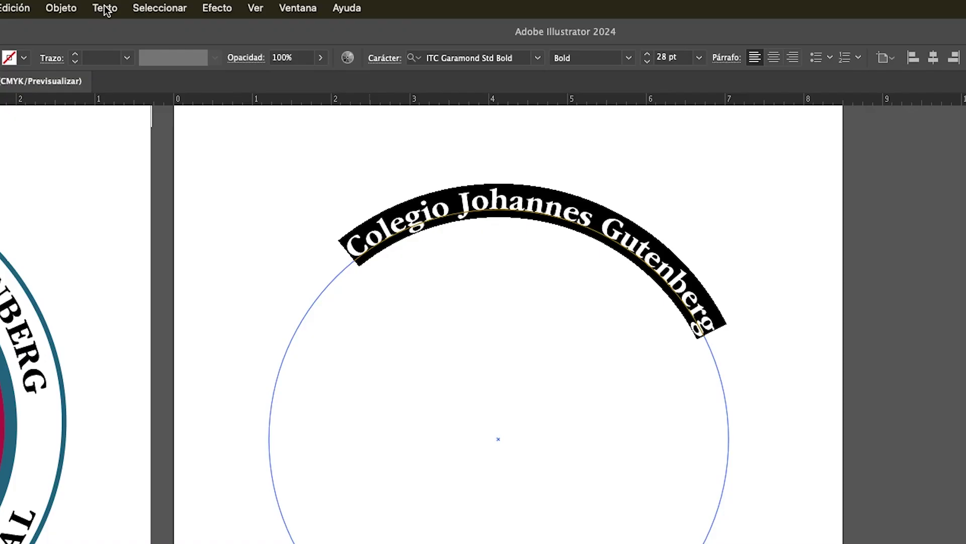
# Convert the curved school name to all capitals, COLEGIO JOHANNES GUTENBERG, then deselect
pyautogui.click(174, 6)
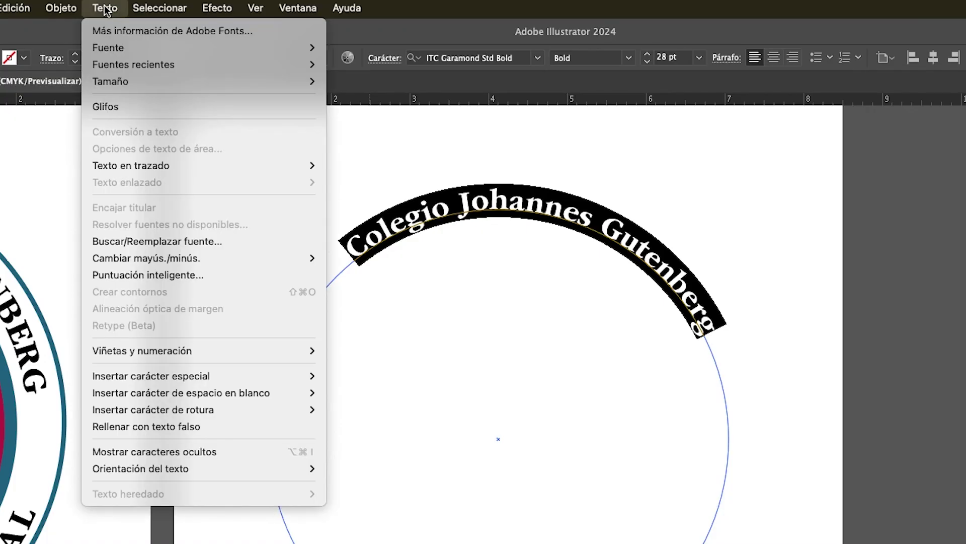
pyautogui.moveTo(146, 259)
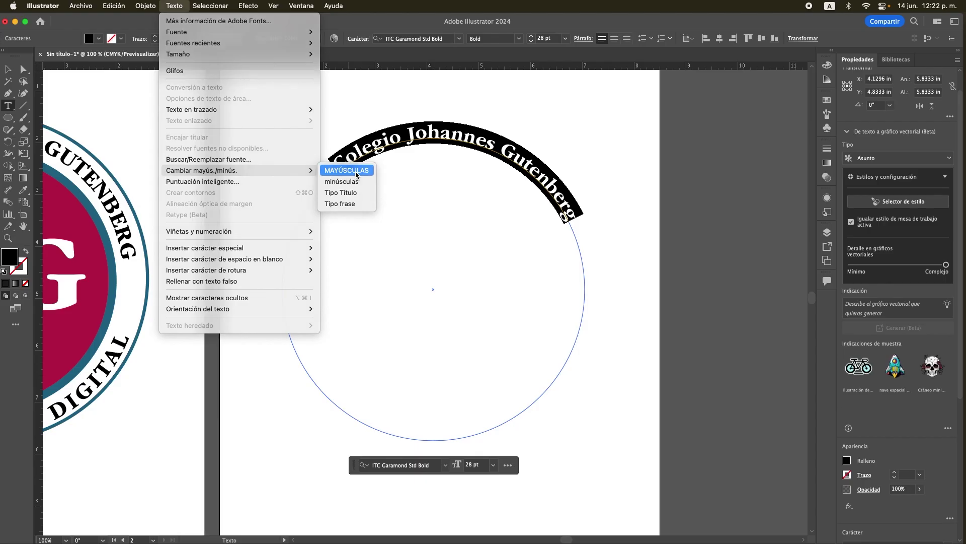
pyautogui.click(381, 260)
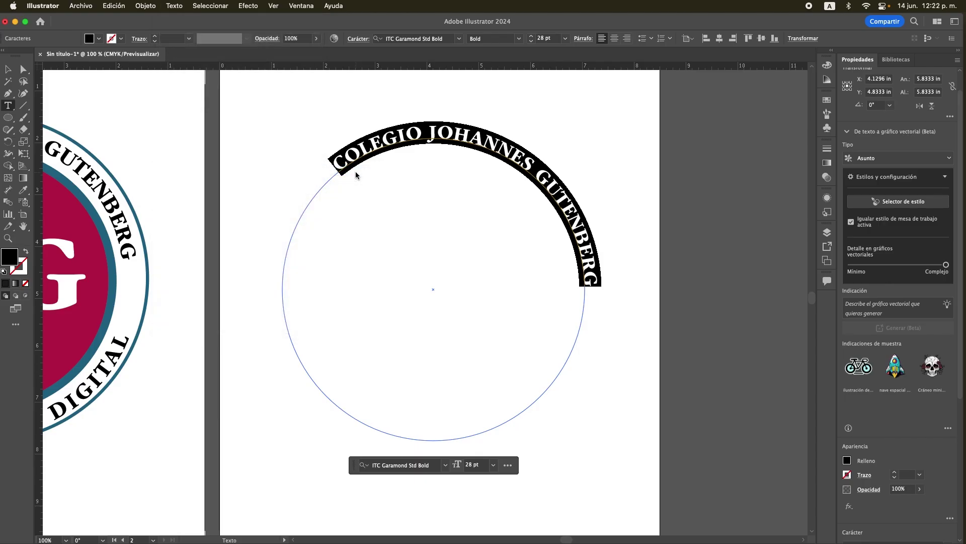
pyautogui.click(9, 70)
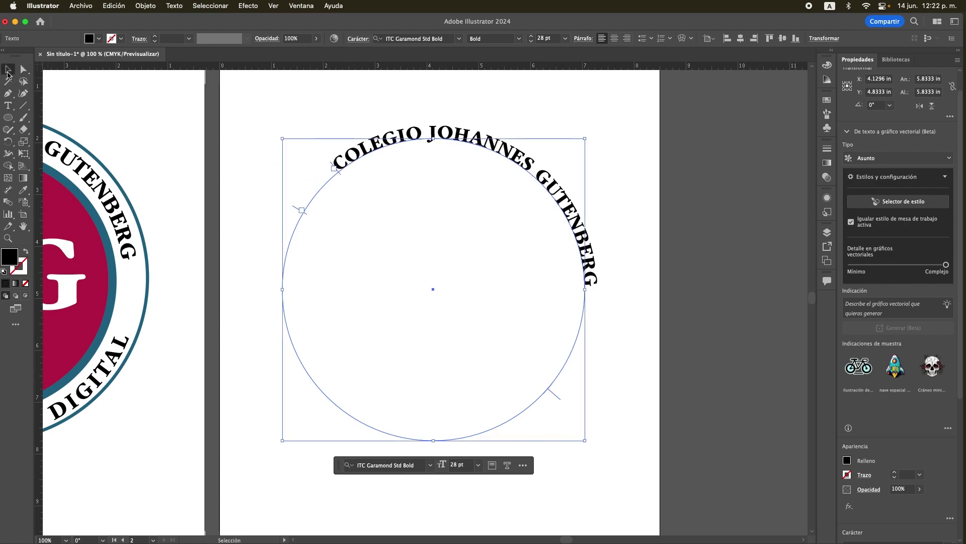
pyautogui.click(257, 165)
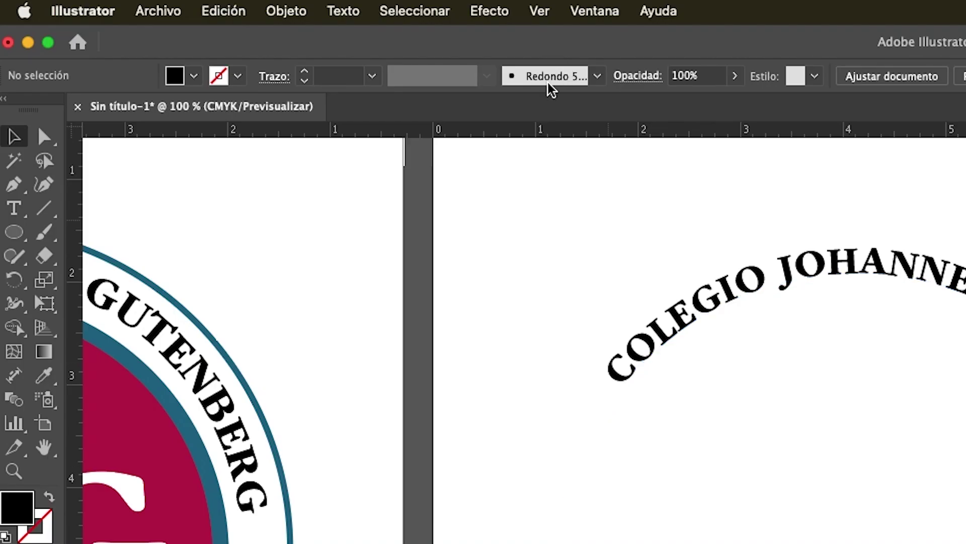
# Show the grid and slide the path text's start lower along the circle
pyautogui.click(541, 11)
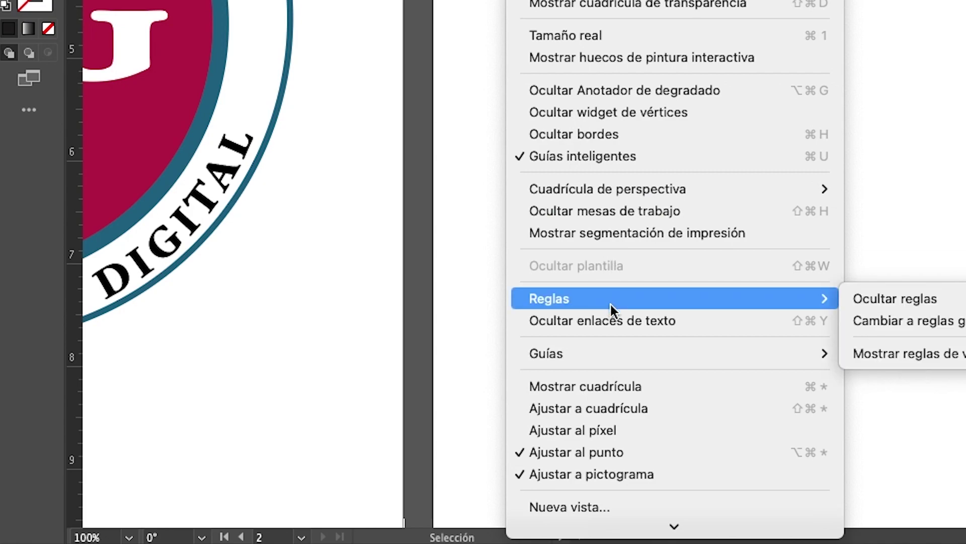
pyautogui.click(671, 388)
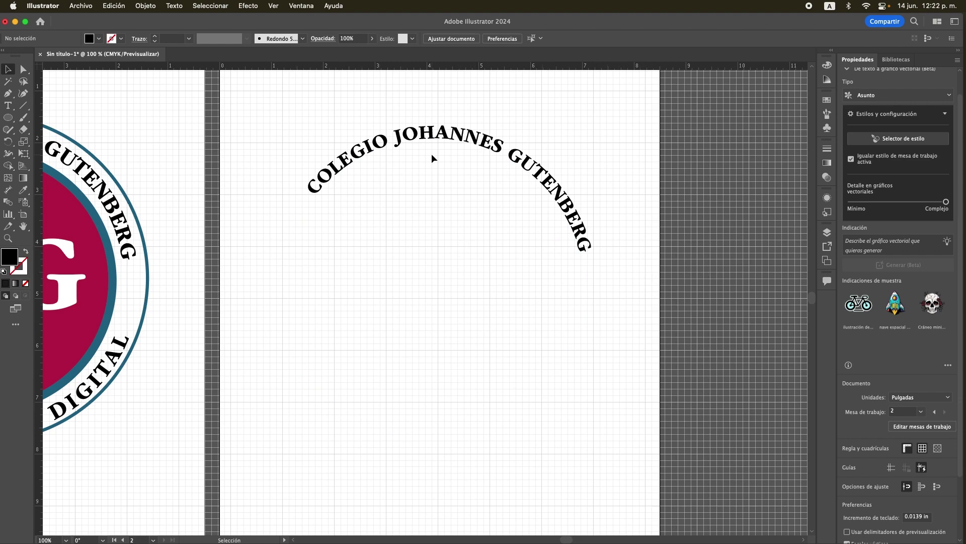
pyautogui.click(519, 154)
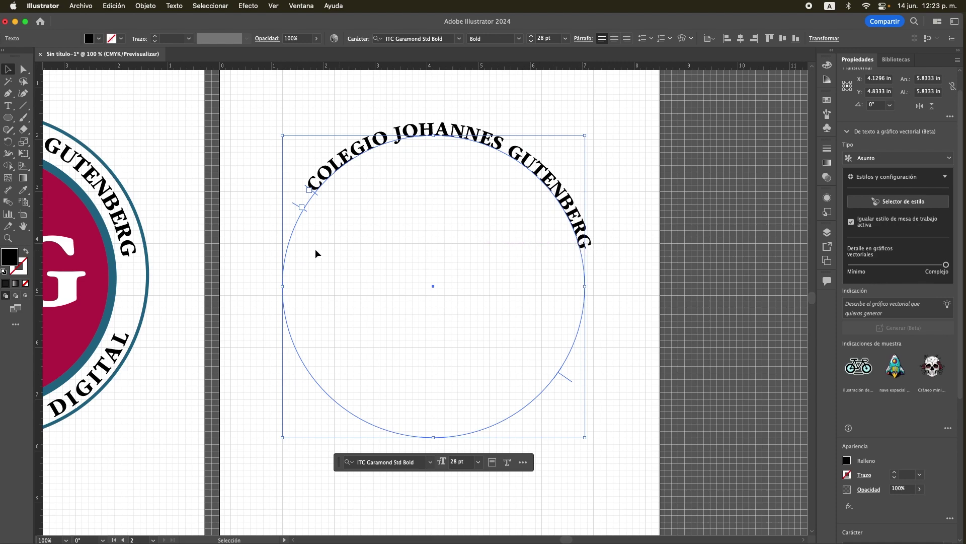
pyautogui.moveTo(309, 190); pyautogui.dragTo(279, 201)
pyautogui.moveTo(278, 199)
pyautogui.mouseDown()
pyautogui.moveTo(287, 218)
pyautogui.moveTo(274, 247)
pyautogui.mouseUp()
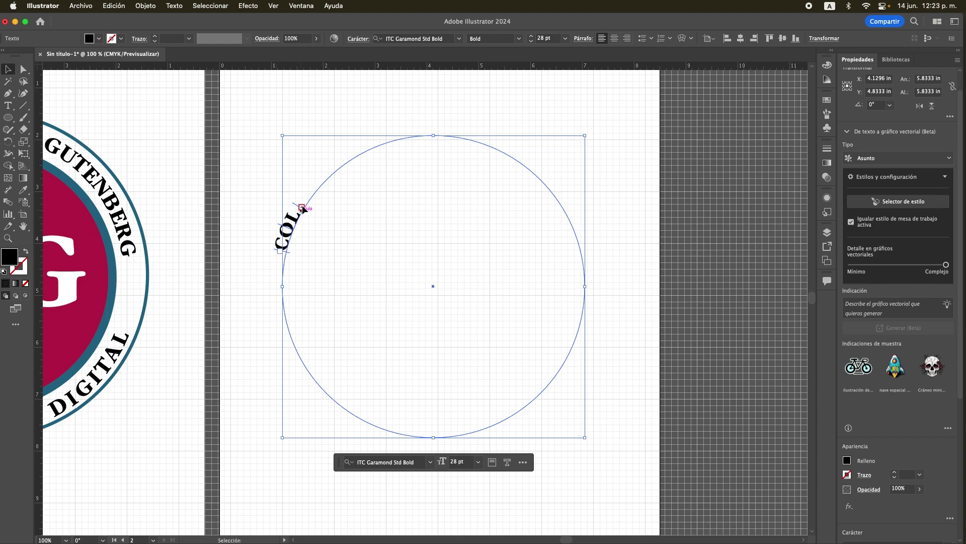
# Slide the college name around the circle to centre it over the top, undoing one adjustment
pyautogui.moveTo(301, 212)
pyautogui.mouseDown()
pyautogui.moveTo(552, 174)
pyautogui.moveTo(577, 214)
pyautogui.mouseUp()
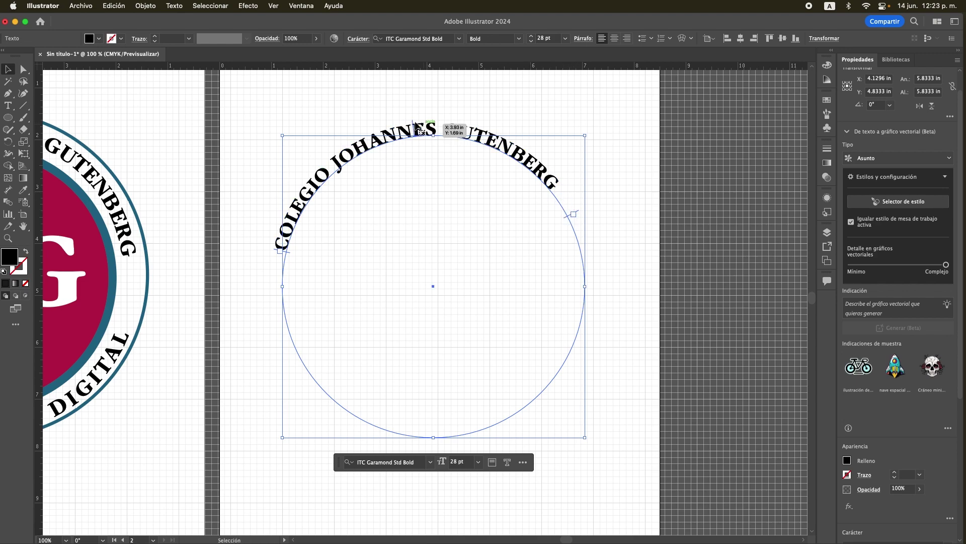
pyautogui.moveTo(443, 130); pyautogui.dragTo(454, 131)
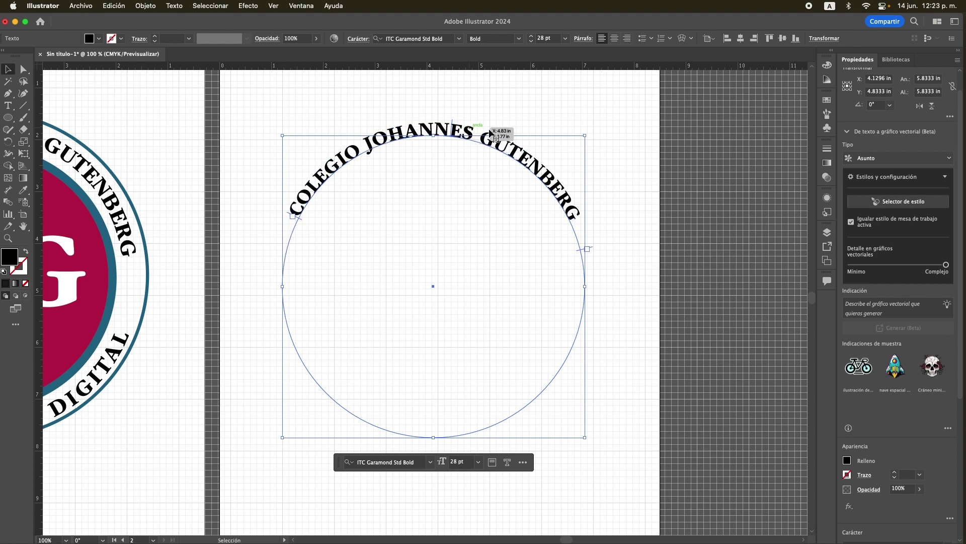
pyautogui.click(627, 140)
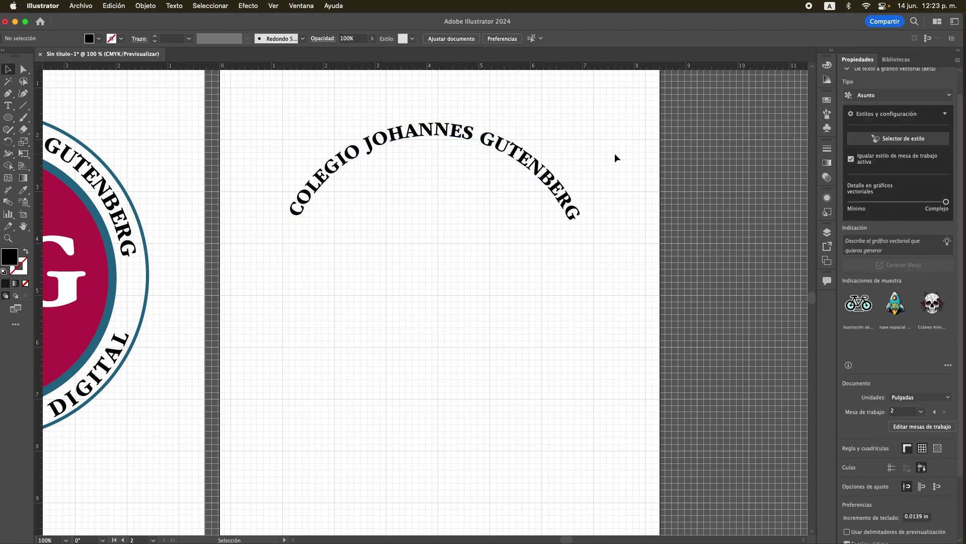
pyautogui.press('super+z')
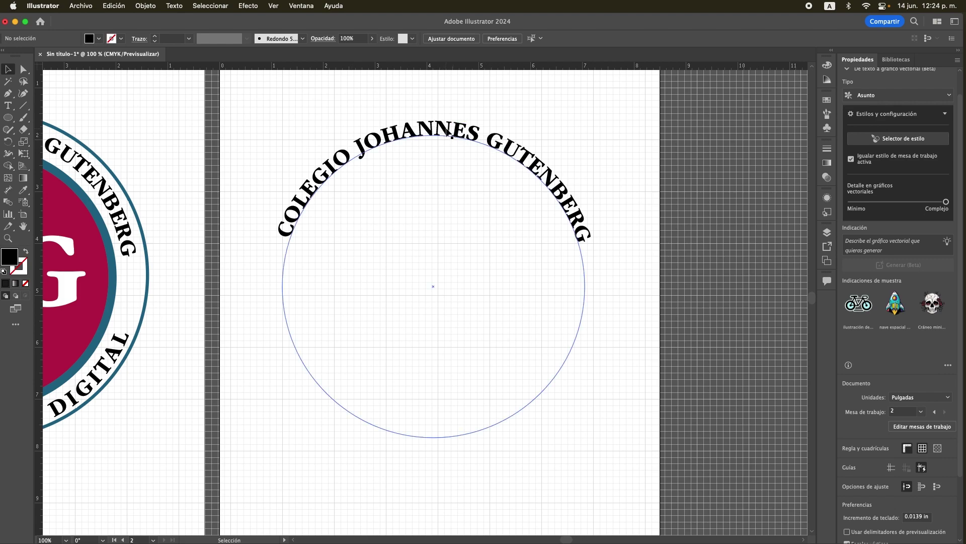
pyautogui.press('alt')
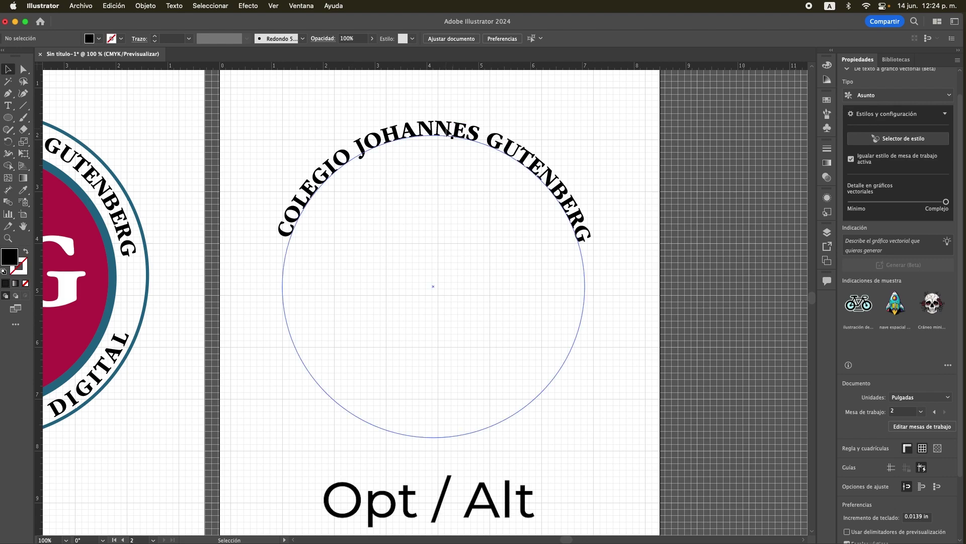
# Duplicate the college name path text and flip the copy to run along the circle's bottom
pyautogui.keyDown('alt'); pyautogui.click(445, 130); pyautogui.keyUp('alt')
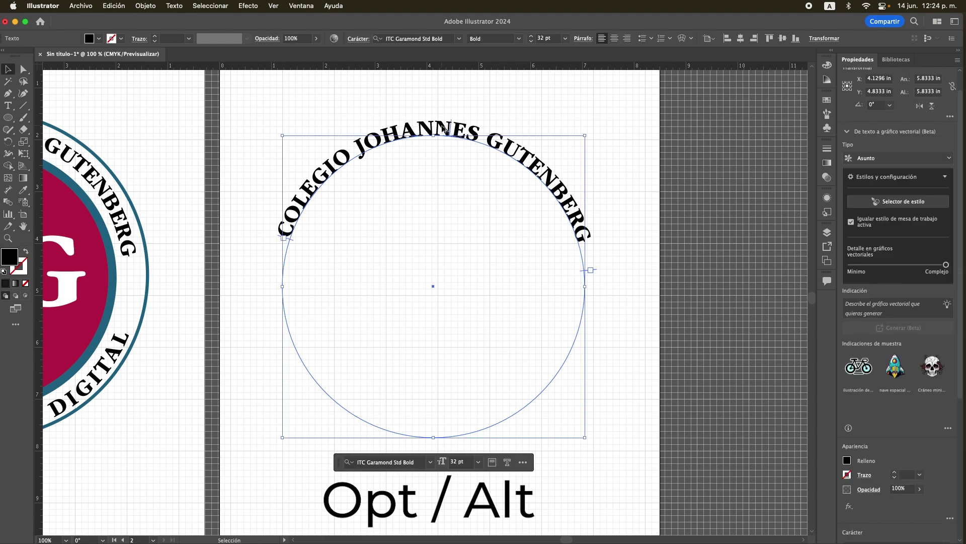
pyautogui.moveTo(445, 130); pyautogui.dragTo(442, 127)
pyautogui.scroll(-1, 442, 127)
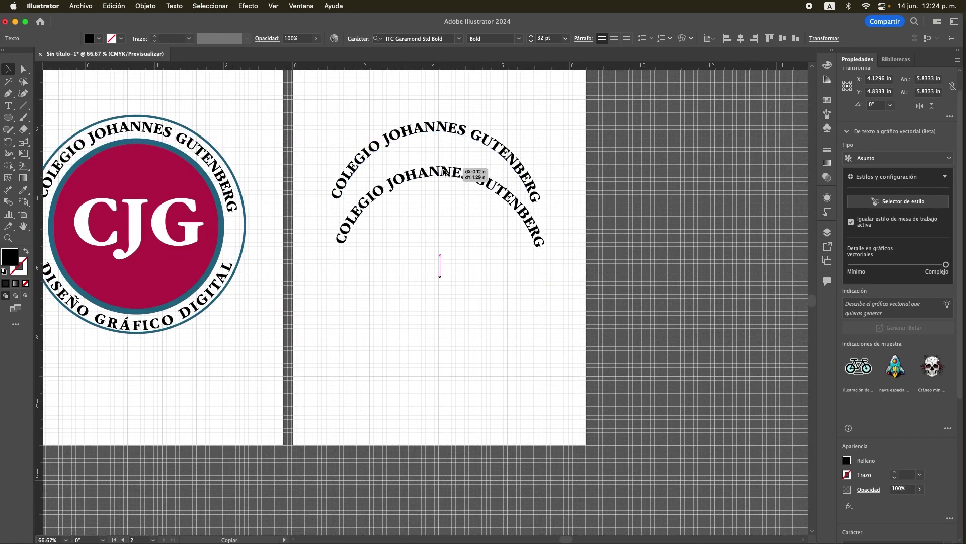
pyautogui.moveTo(442, 126); pyautogui.dragTo(449, 176)
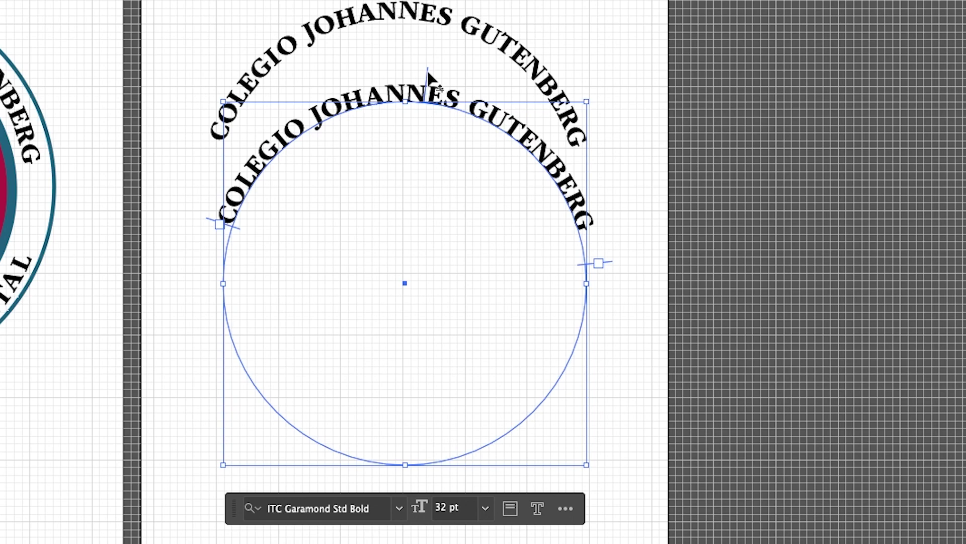
pyautogui.moveTo(428, 78)
pyautogui.mouseDown()
pyautogui.moveTo(431, 136)
pyautogui.moveTo(402, 143)
pyautogui.mouseUp()
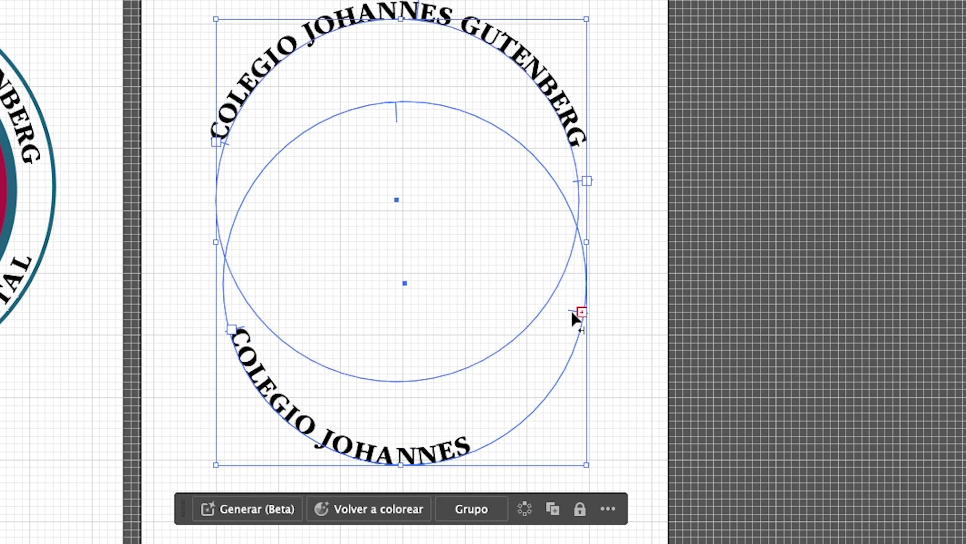
pyautogui.moveTo(574, 313); pyautogui.dragTo(538, 276)
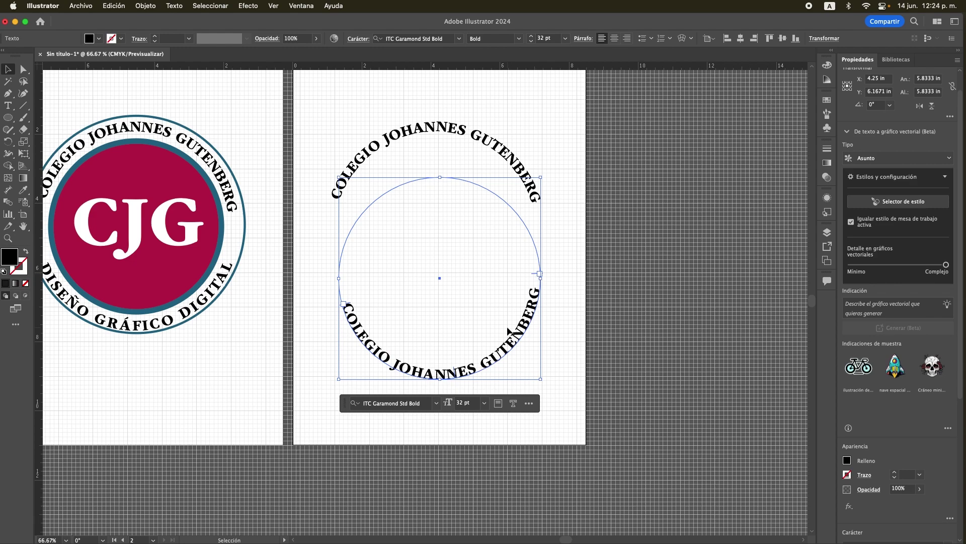
# Replace the bottom copy's wording with 'DISEÑO GRÁFICO DIGITAL'
pyautogui.doubleClick(434, 375)
pyautogui.hotkey('ctrl', 'a')
pyautogui.write('DIS')
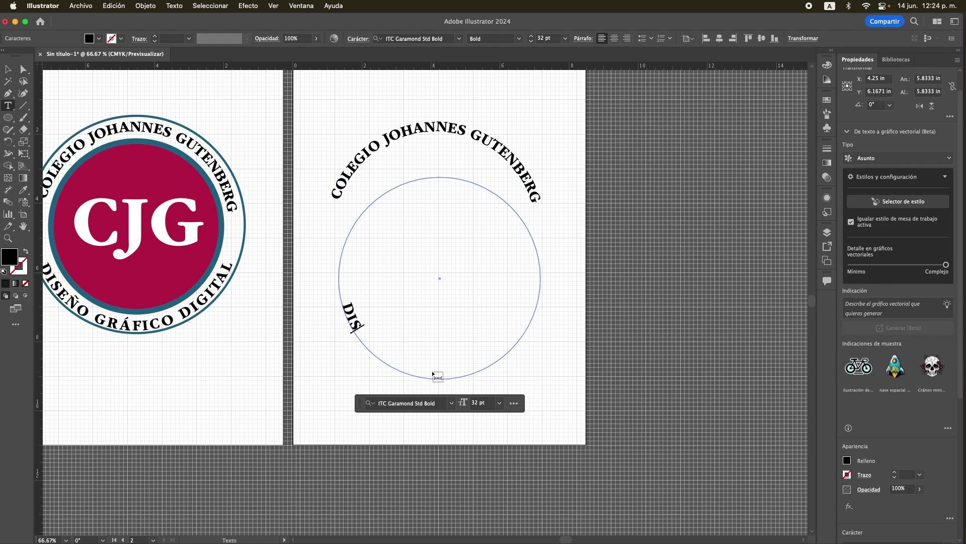
pyautogui.write('EÑO GRÁFICO DIGIT')
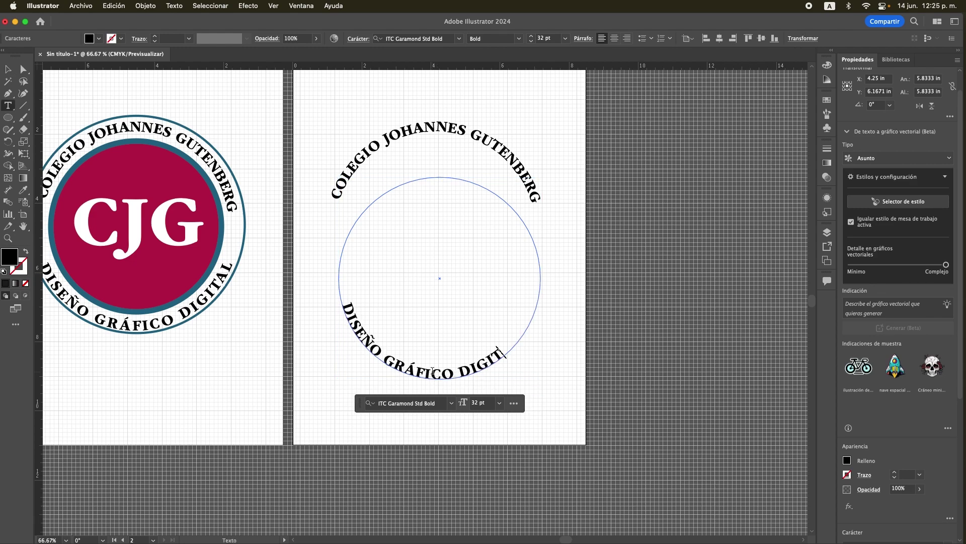
pyautogui.write('AL')
pyautogui.press('Escape')
pyautogui.hotkey('ctrl', '+')
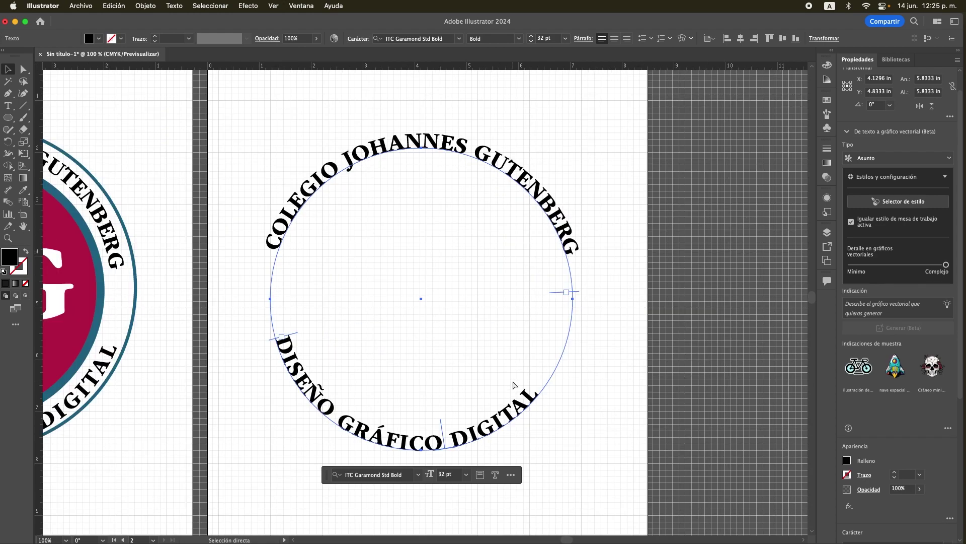
pyautogui.press('v')
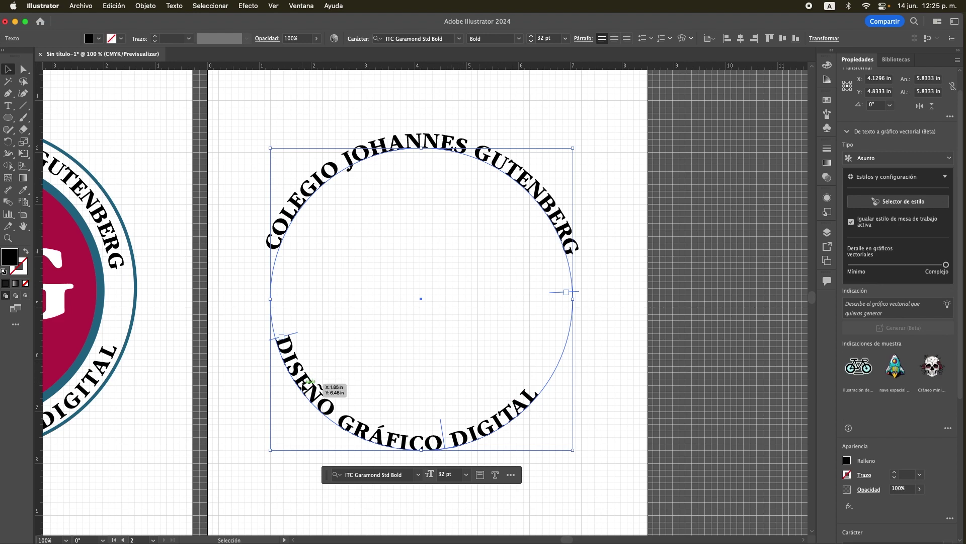
# Give DISEÑO GRÁFICO DIGITAL a -3 pt baseline shift in the Character panel
pyautogui.tripleClick(304, 385)
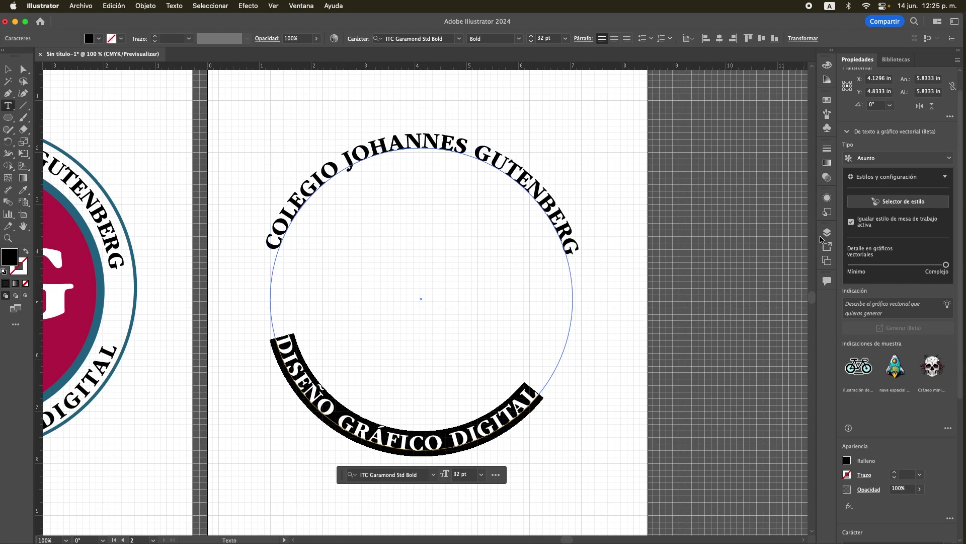
pyautogui.scroll(-3, 895, 291)
pyautogui.scroll(-2, 895, 291)
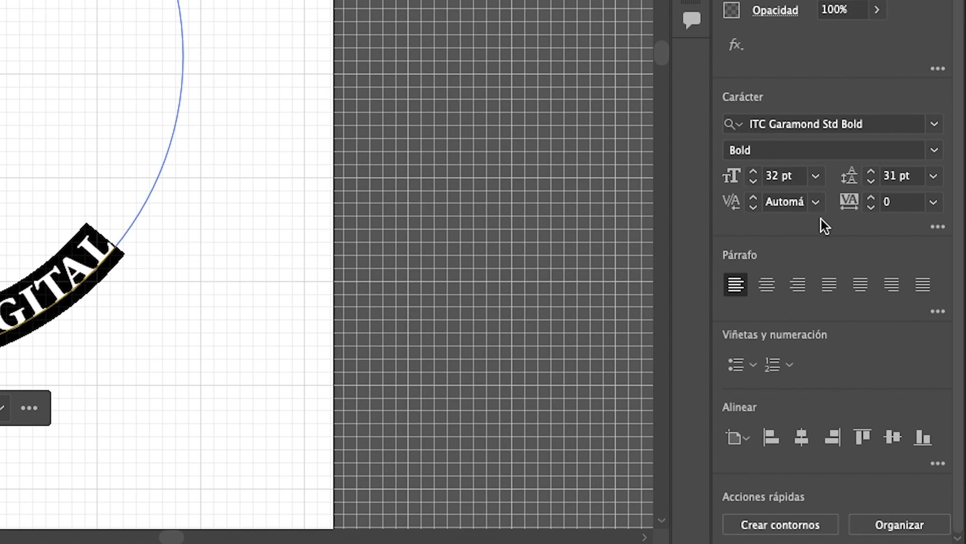
pyautogui.click(935, 228)
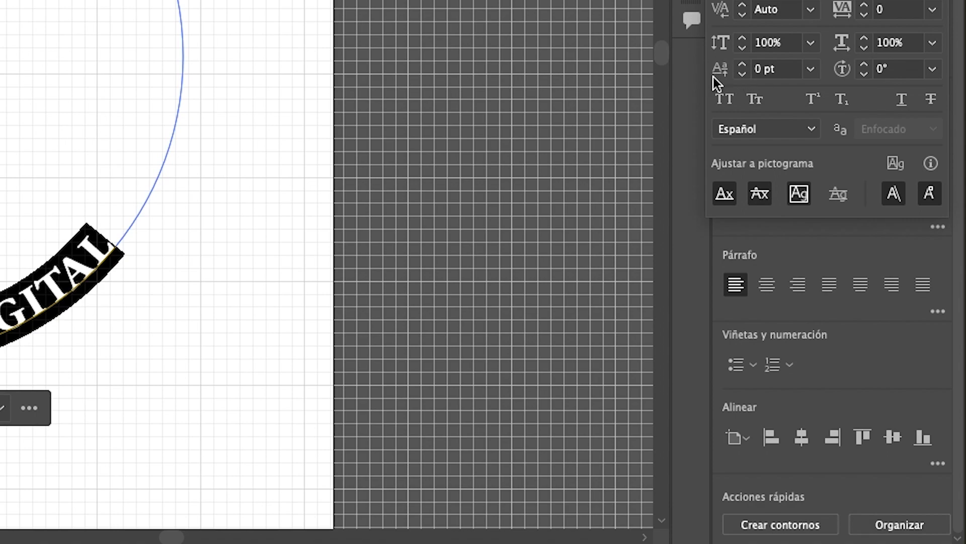
pyautogui.click(743, 75)
pyautogui.click(743, 76)
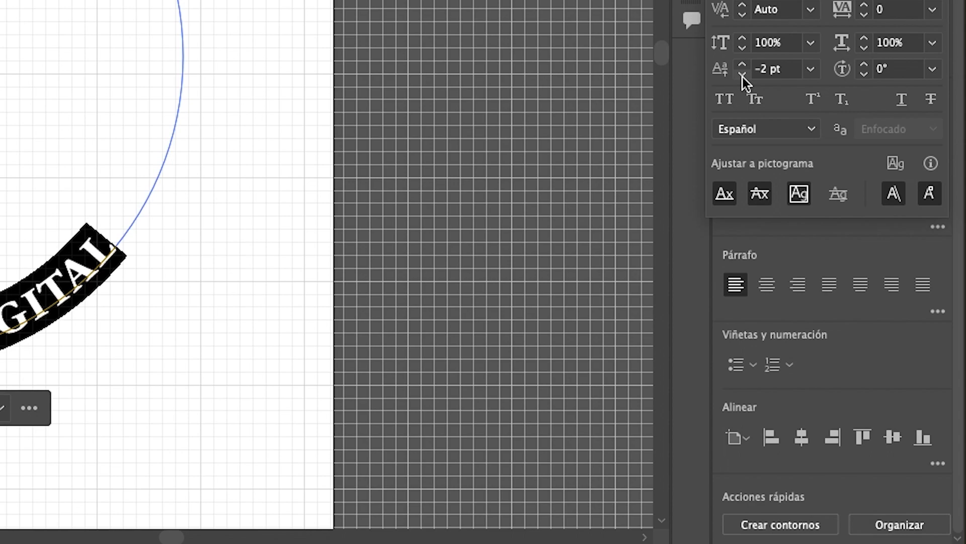
pyautogui.click(743, 75)
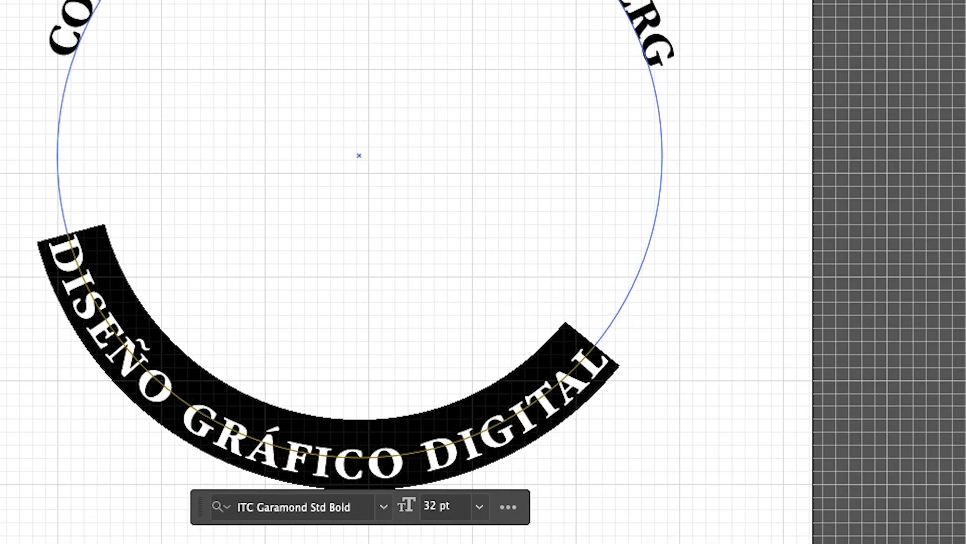
pyautogui.hotkey('alt', 'shift', 'Down')
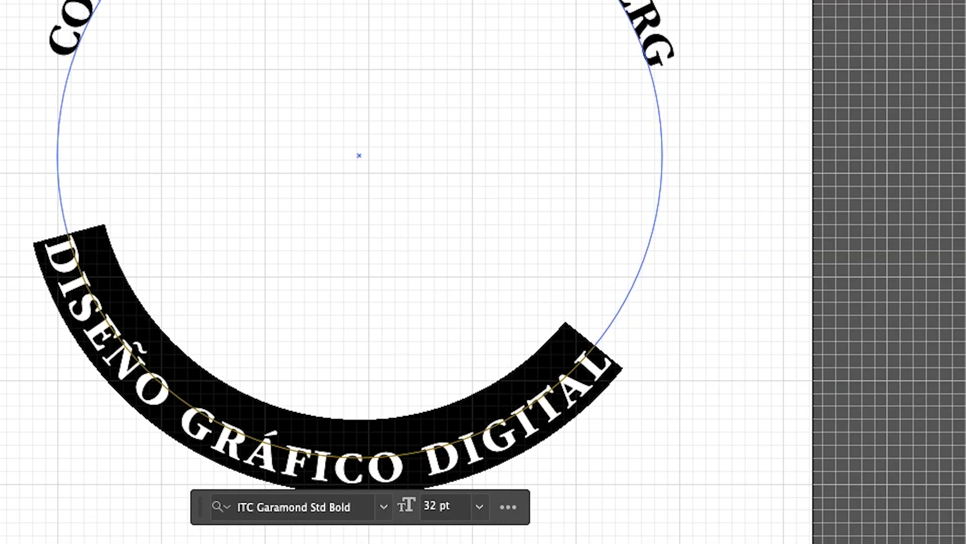
pyautogui.hotkey('alt', 'shift', 'Down')
pyautogui.hotkey('alt', 'shift', 'Down')
pyautogui.hotkey('alt', 'shift', 'Down')
pyautogui.click(216, 167)
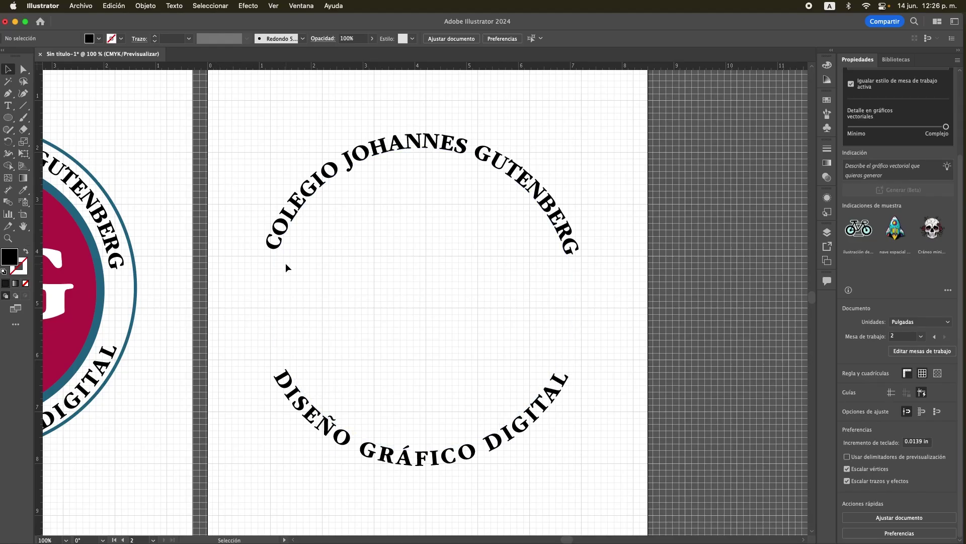
# Draw an inner circle and sample the reference emblem's crimson fill and blue ring onto it
pyautogui.hscroll(-3, 285, 262)
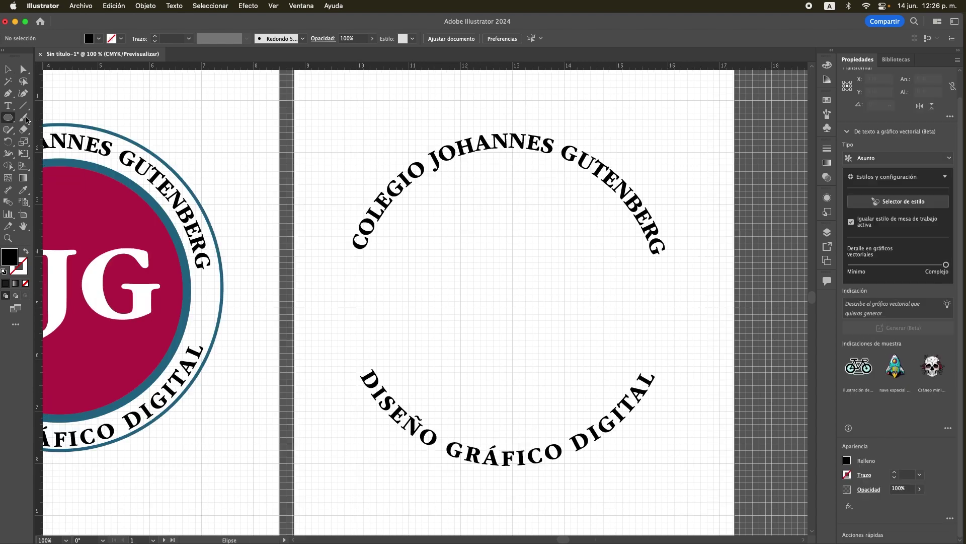
pyautogui.click(8, 118)
pyautogui.moveTo(414, 186)
pyautogui.mouseDown()
pyautogui.moveTo(515, 265)
pyautogui.moveTo(522, 371)
pyautogui.mouseUp()
pyautogui.press('i')
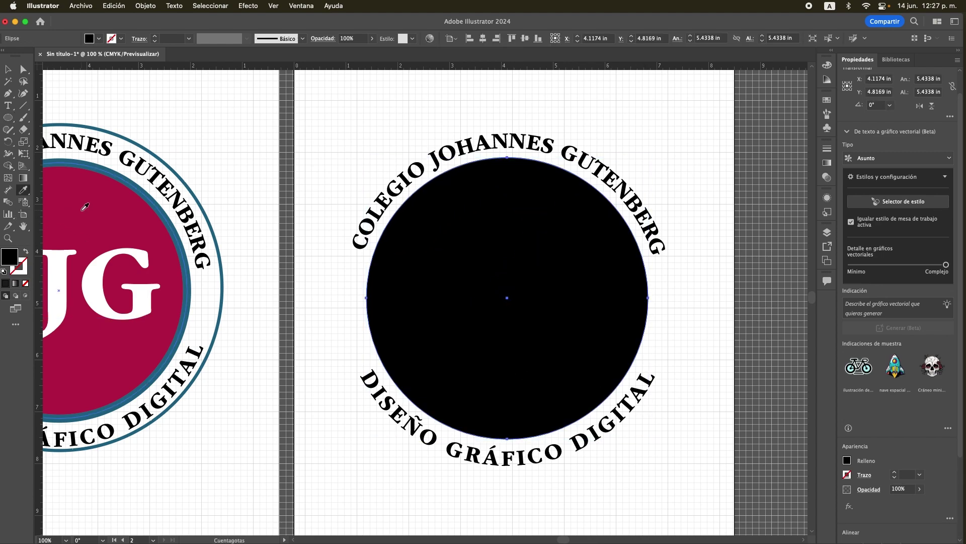
pyautogui.click(85, 206)
pyautogui.press('v')
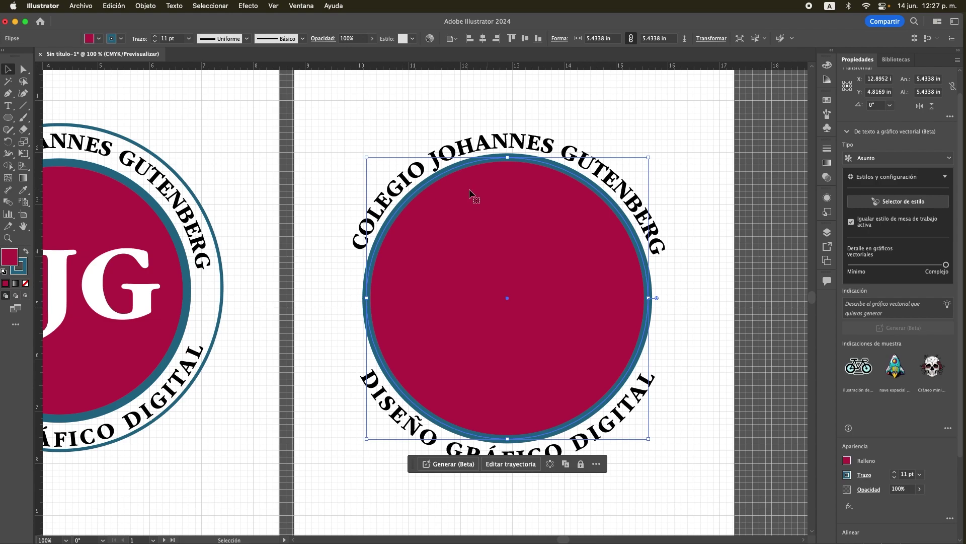
# Copy the CJG letters from the reference emblem onto the new crimson circle
pyautogui.hscroll(-5, 163, 321)
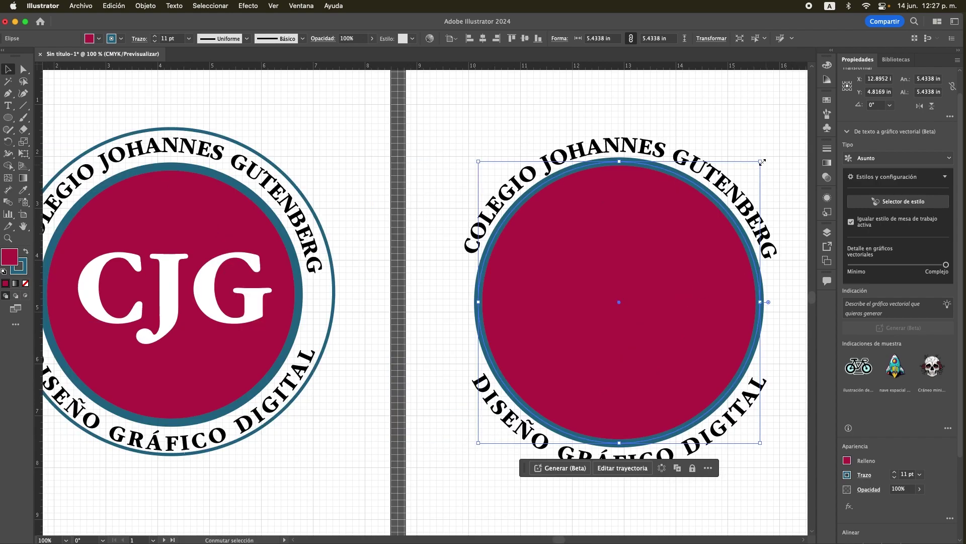
pyautogui.click(777, 176)
pyautogui.moveTo(275, 295); pyautogui.dragTo(608, 297)
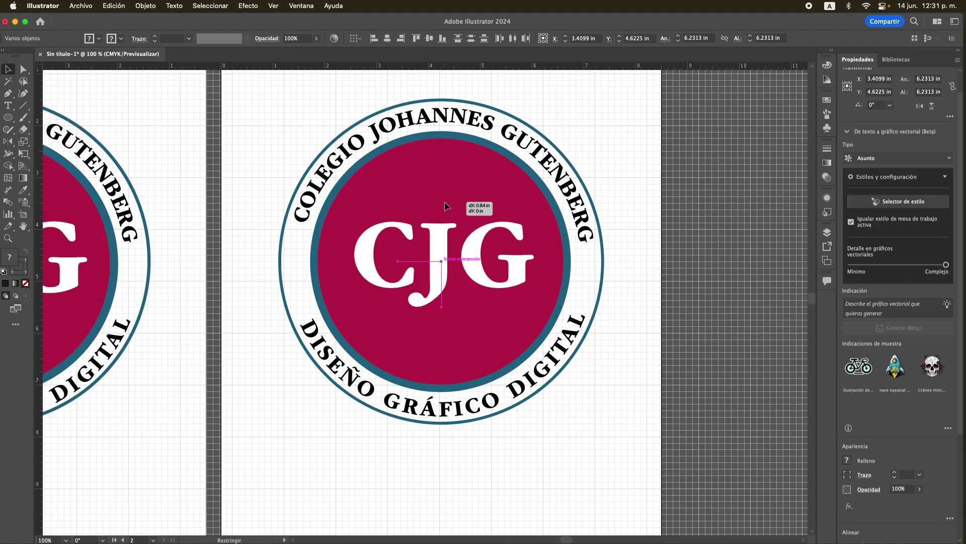
# Centre the white CJG initials in the crimson circle and deselect
pyautogui.moveTo(445, 204); pyautogui.dragTo(445, 205)
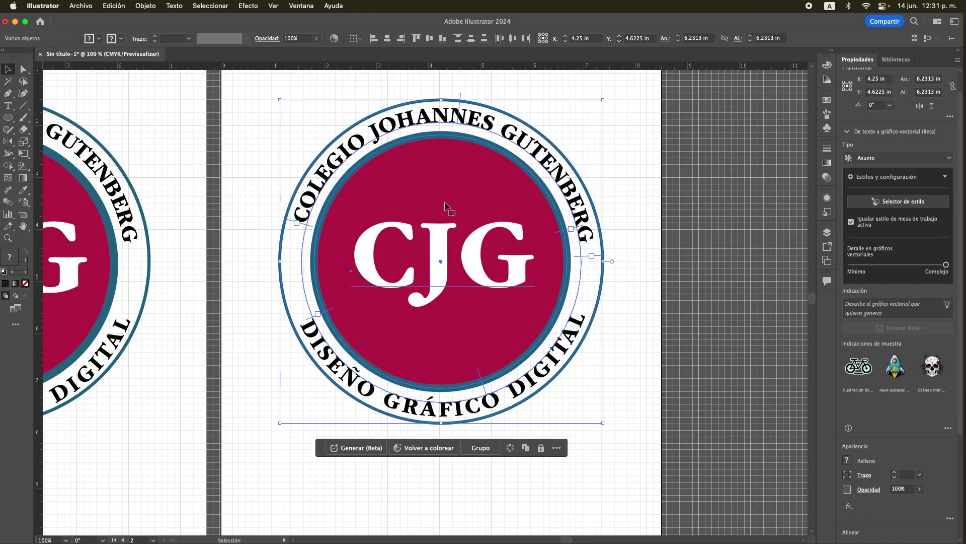
pyautogui.click(258, 142)
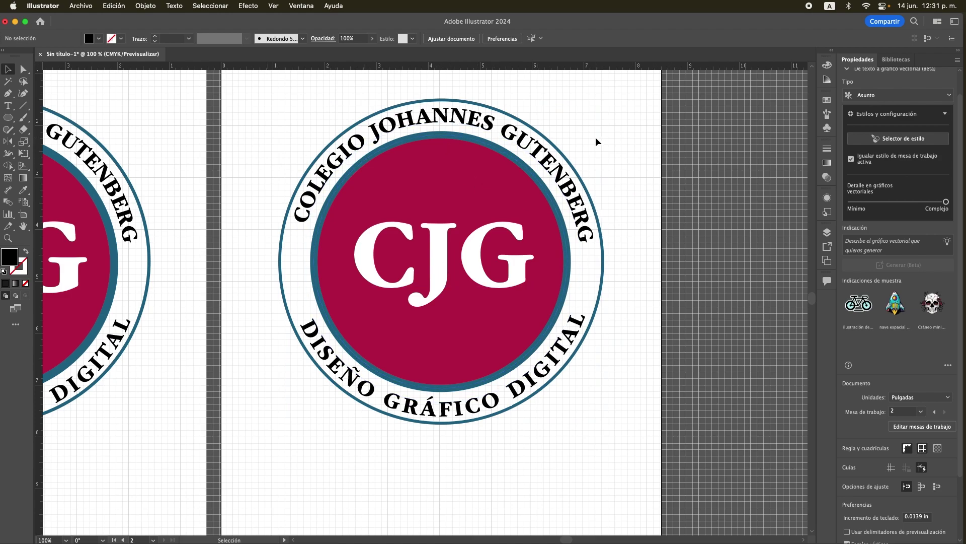
# Hide the canvas grid with Ver > Ocultar cuadrícula, leaving the CJG badge on a plain white artboard
pyautogui.click(274, 6)
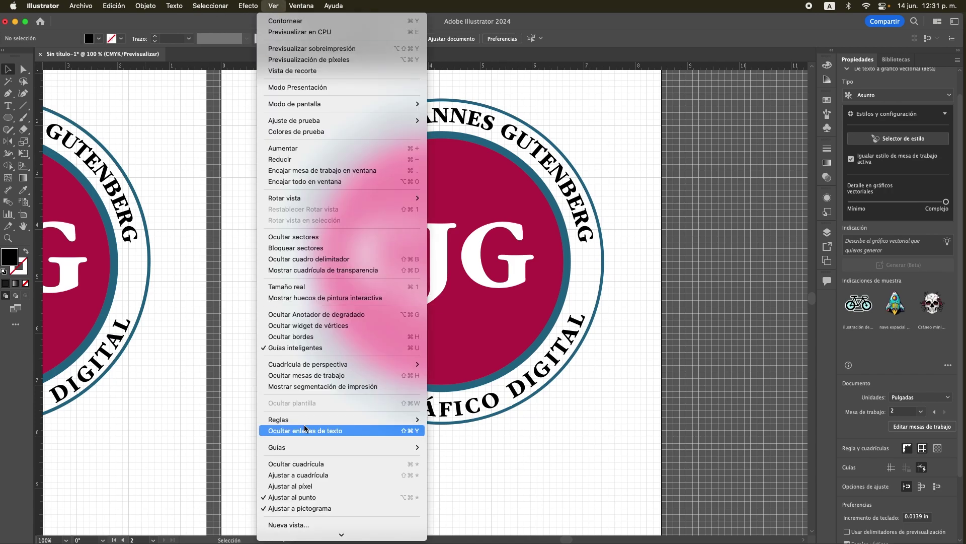
pyautogui.click(319, 464)
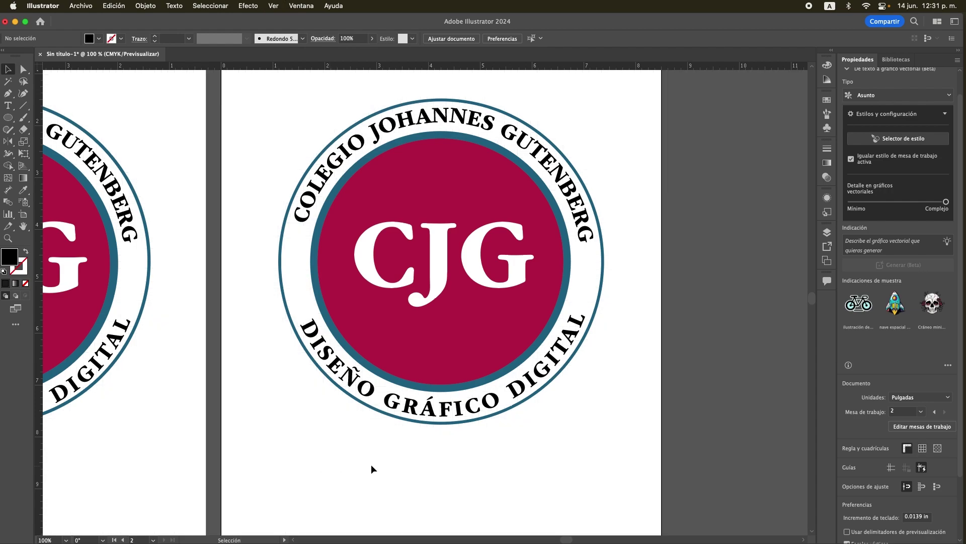
pyautogui.scroll(2, 387, 463)
pyautogui.scroll(1, 375, 461)
pyautogui.hscroll(1, 375, 461)
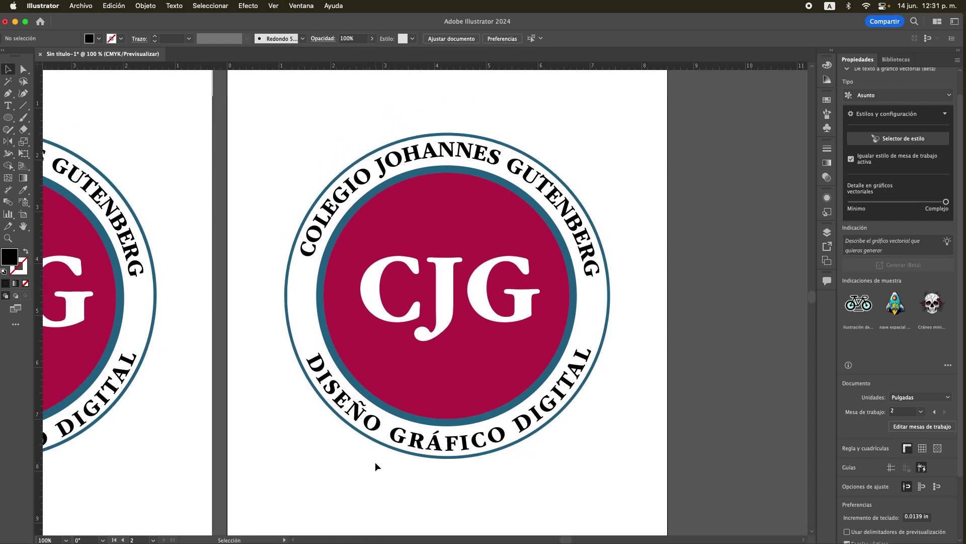